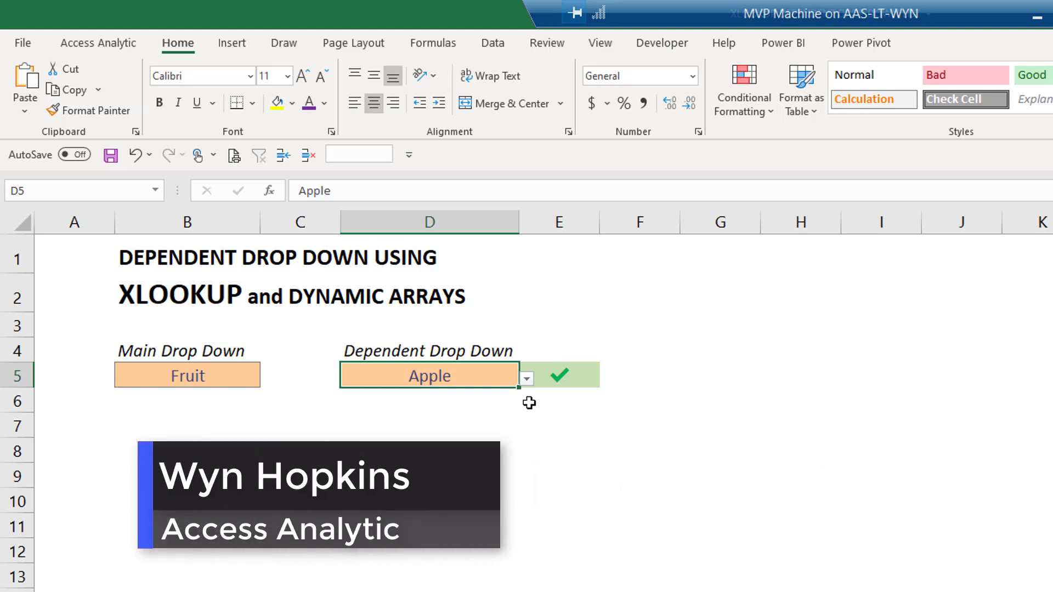
Try the dependent drop-down in D5 with Grapes, then Banana.
left_click(527, 378)
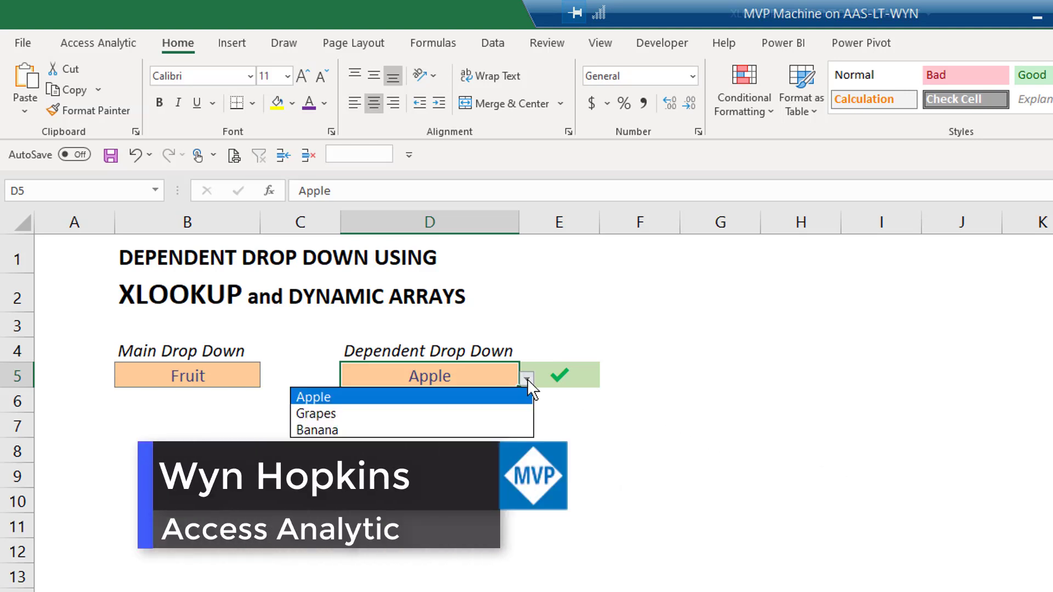
left_click(467, 410)
left_click(526, 379)
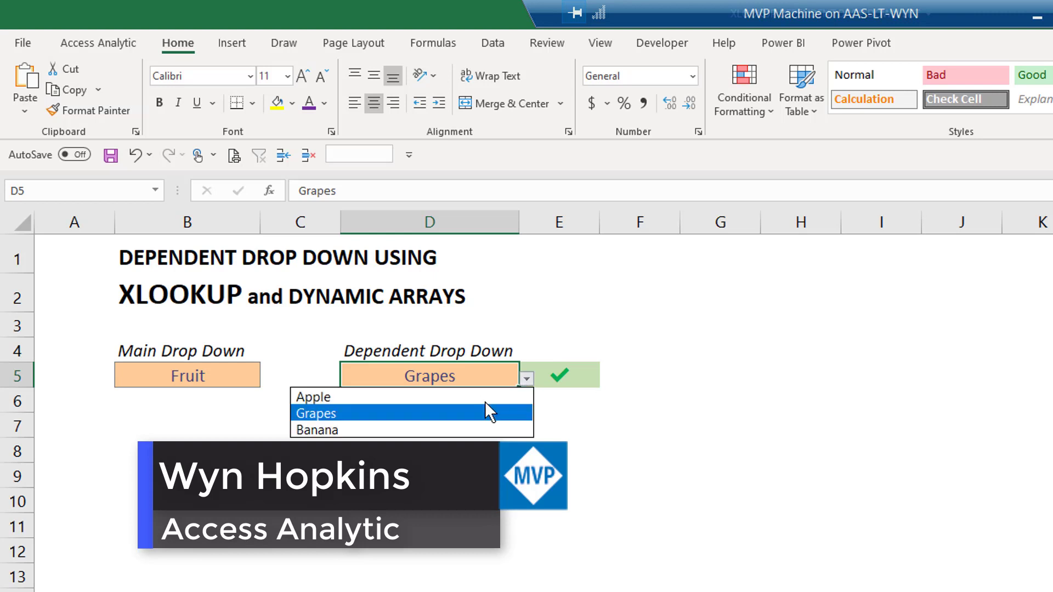
left_click(463, 431)
Switch the main category in B5 to Colour and pick Red as the dependent item.
left_click(230, 376)
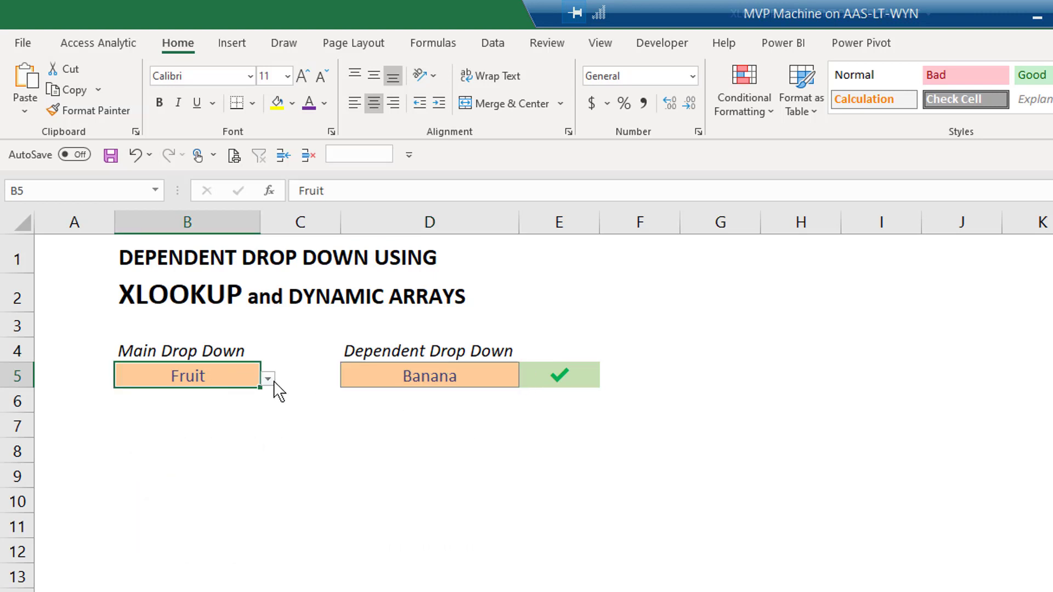
left_click(268, 379)
left_click(213, 399)
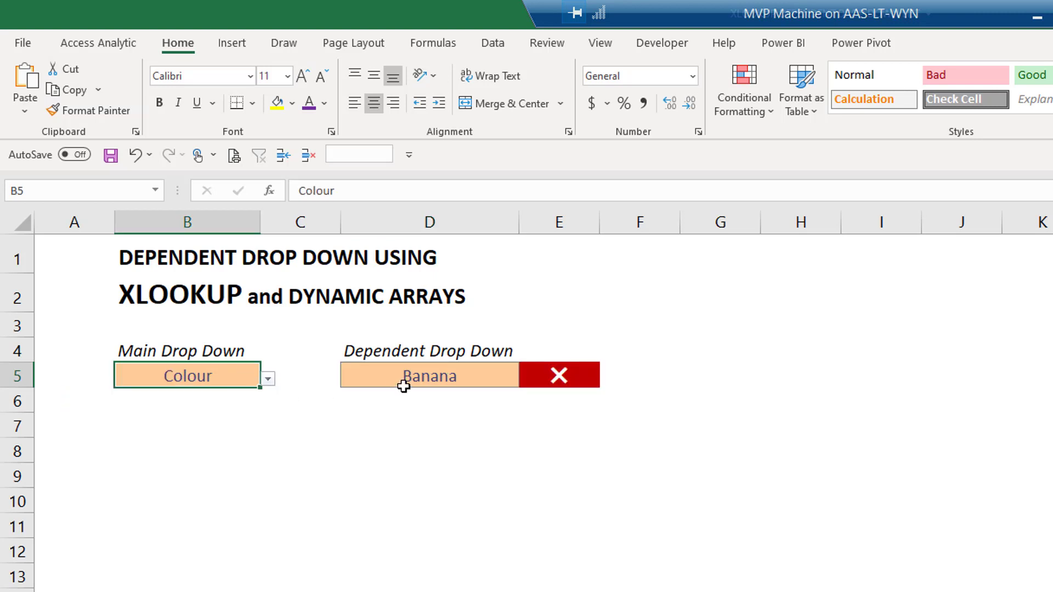
left_click(494, 377)
left_click(526, 379)
left_click(434, 392)
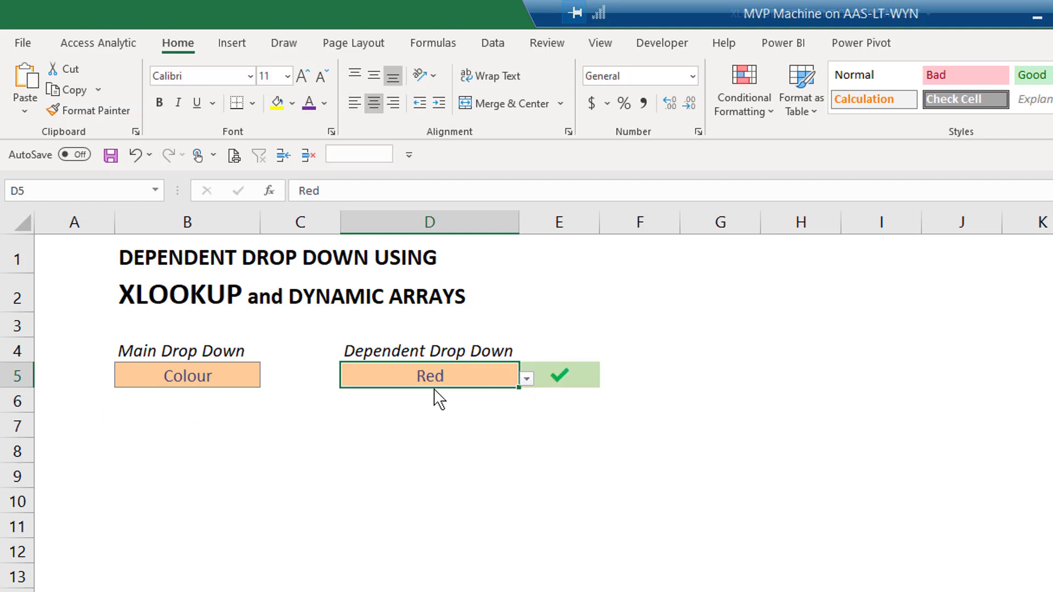
Switch the main category to Vehicle and pick Train in D5.
left_click(241, 381)
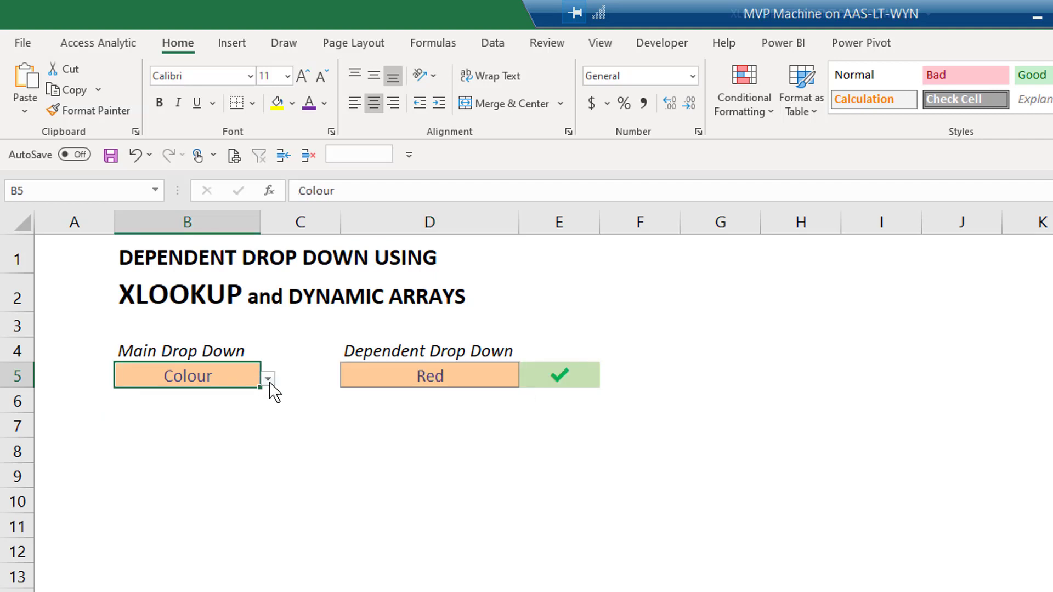
left_click(267, 379)
left_click(209, 428)
left_click(458, 377)
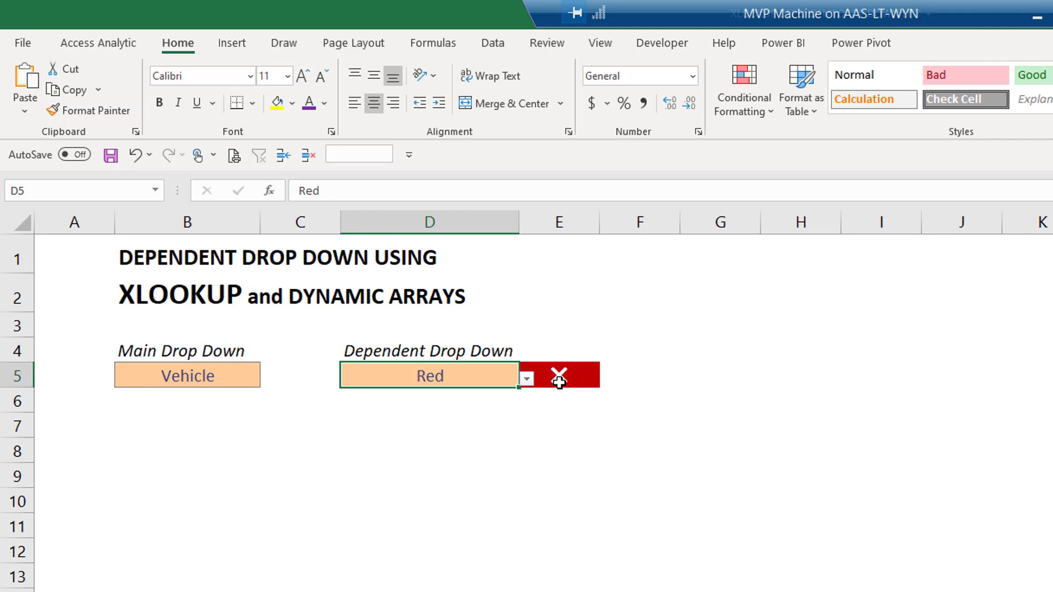
left_click(528, 379)
left_click(408, 446)
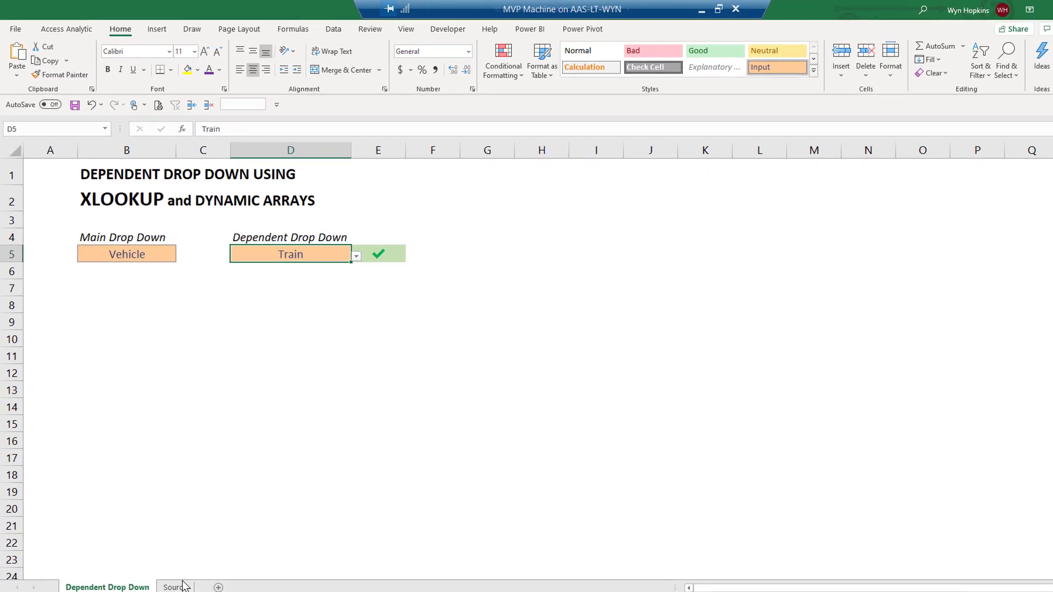
Review the Colour, Fruit and Vehicle item columns on the Source sheet.
left_click(175, 587)
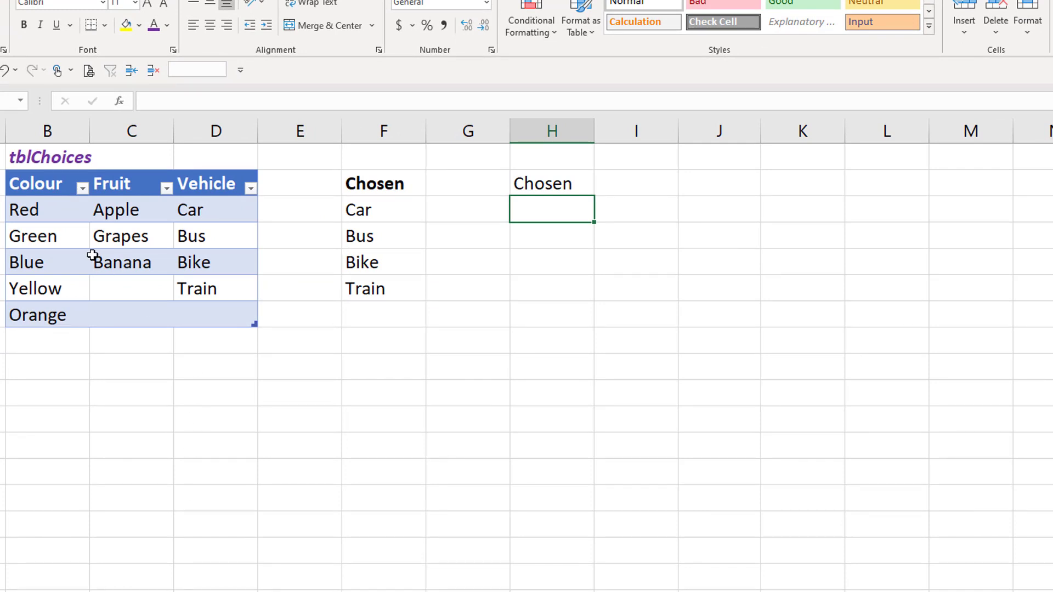
left_click(44, 170)
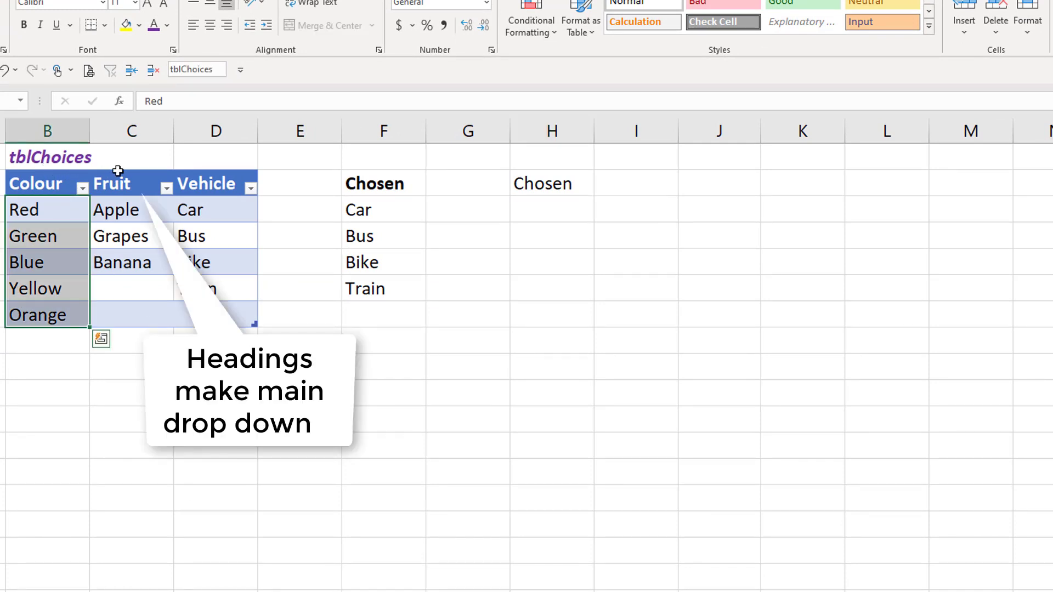
left_click(118, 171)
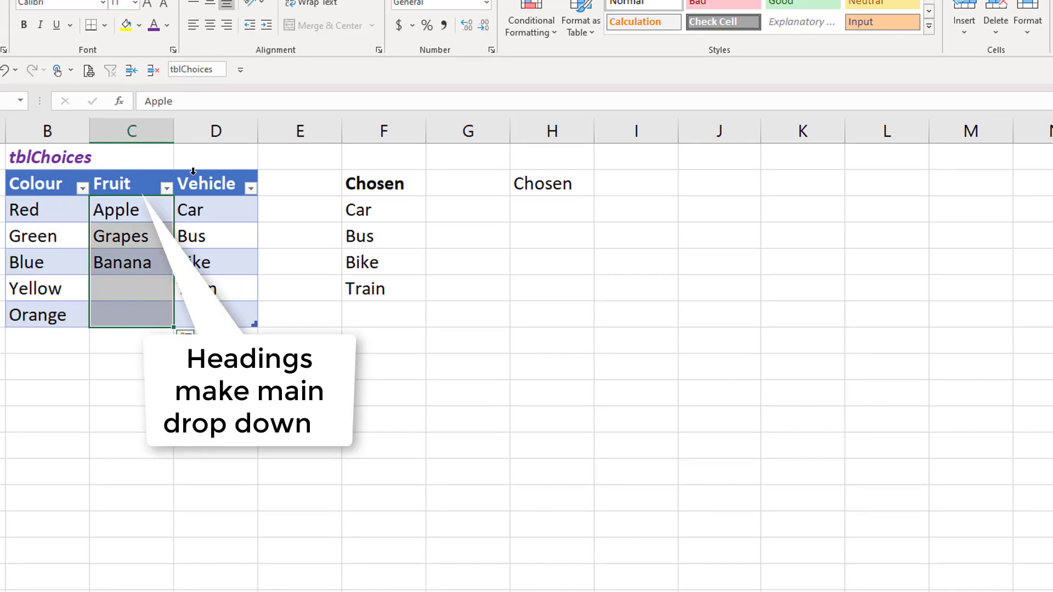
left_click(193, 171)
Start an XLOOKUP in H4 with the absolute 'Dependent Drop Down'!$B$5 as lookup value.
left_click(562, 208)
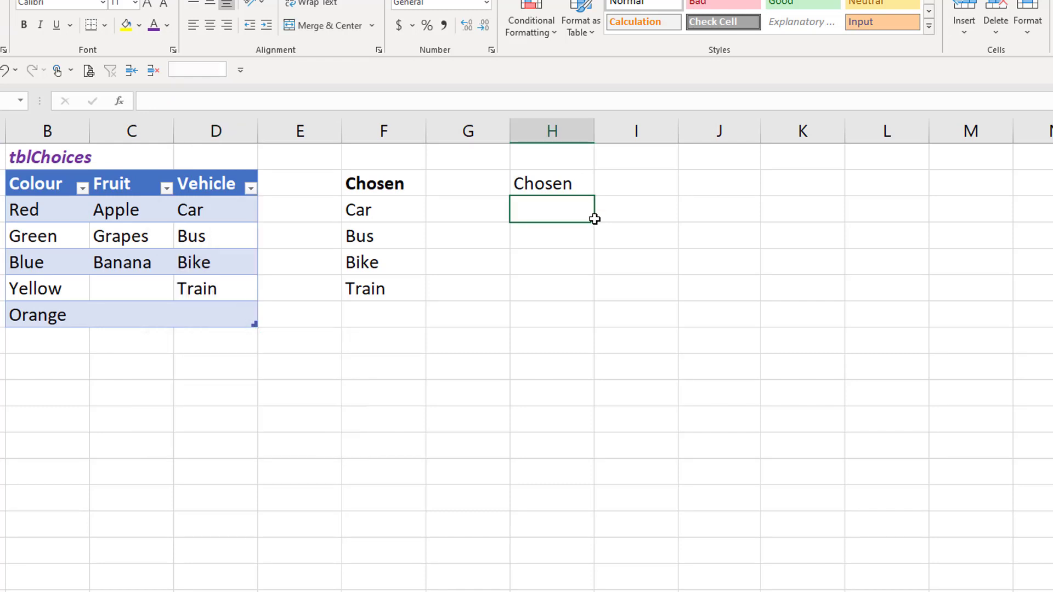
type("=xl")
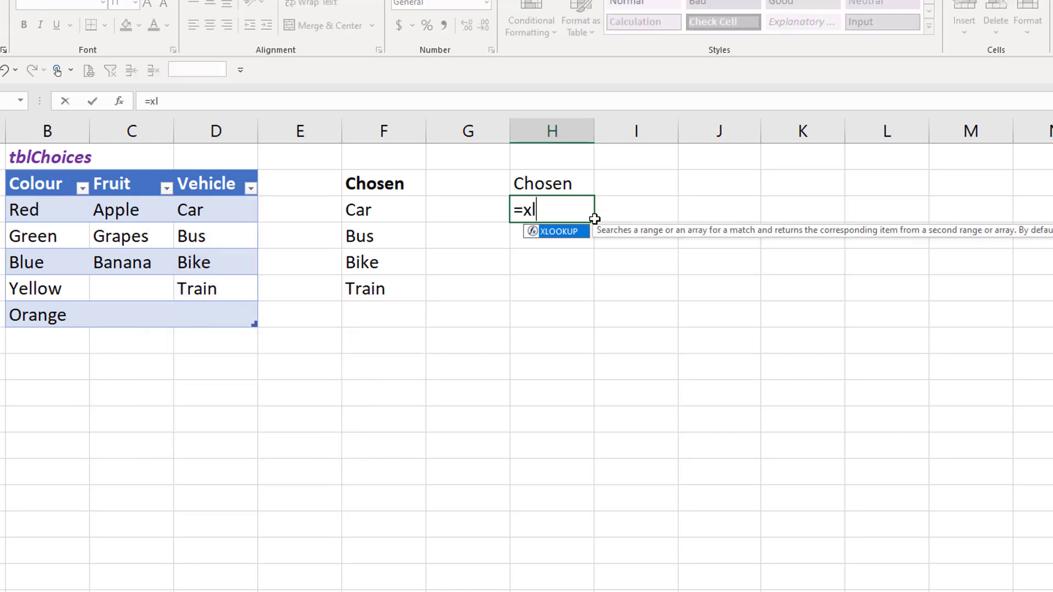
key("Tab")
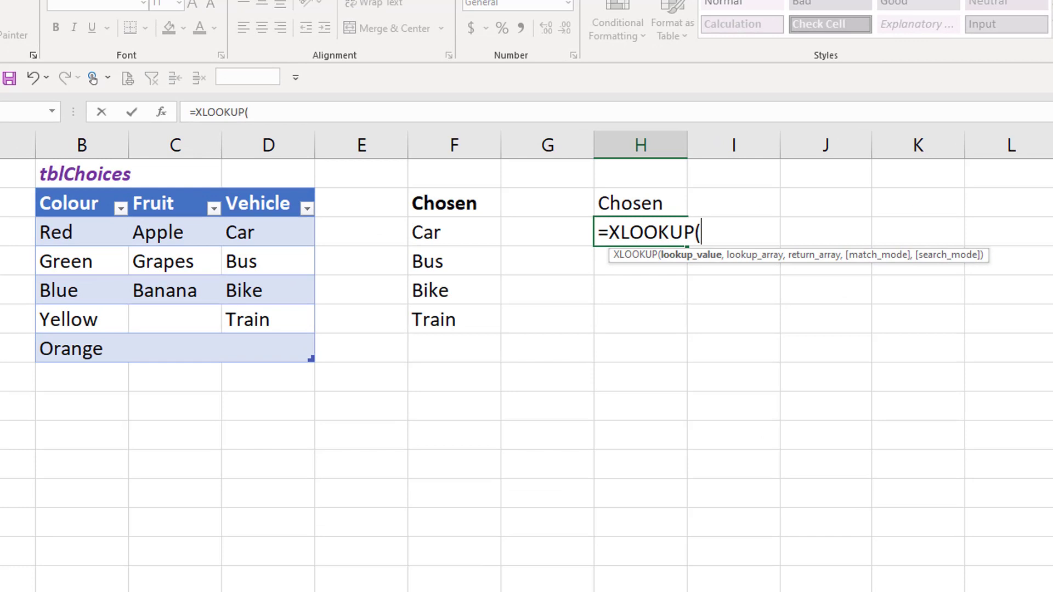
key("ctrl+Page_Up")
left_click(149, 337)
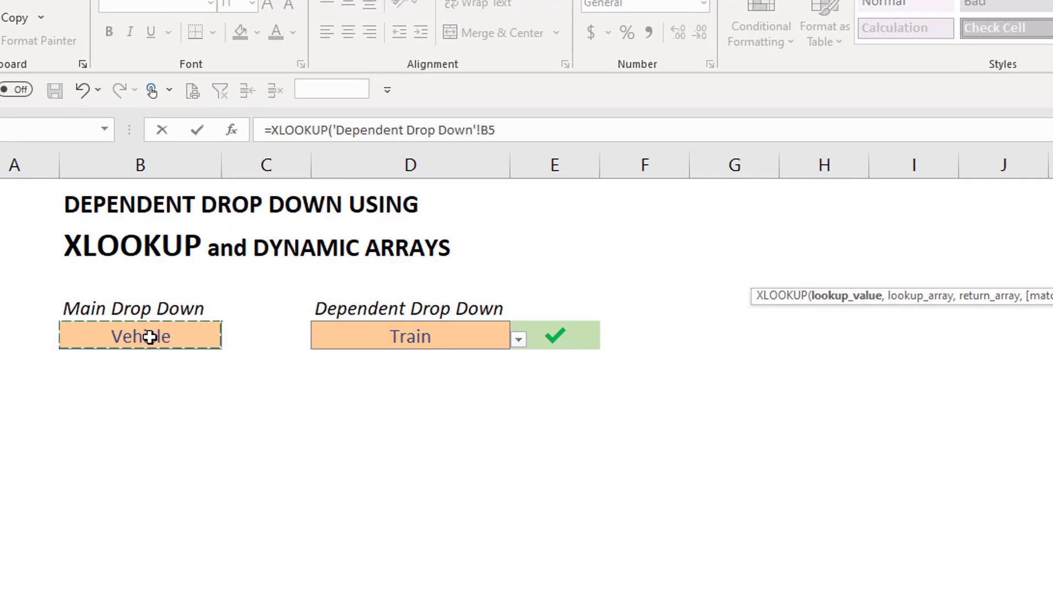
key("F4")
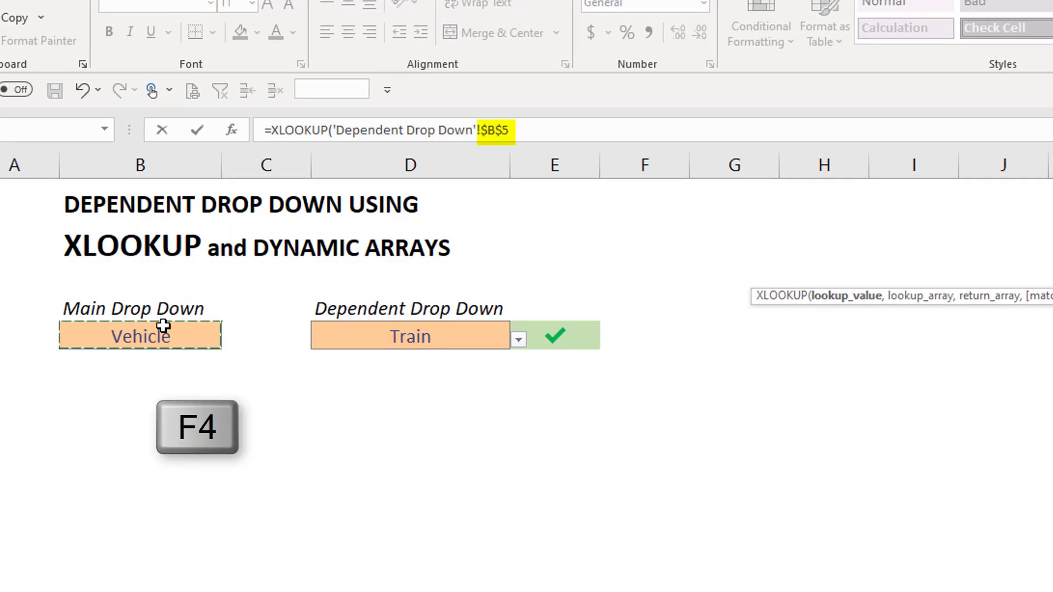
type(",")
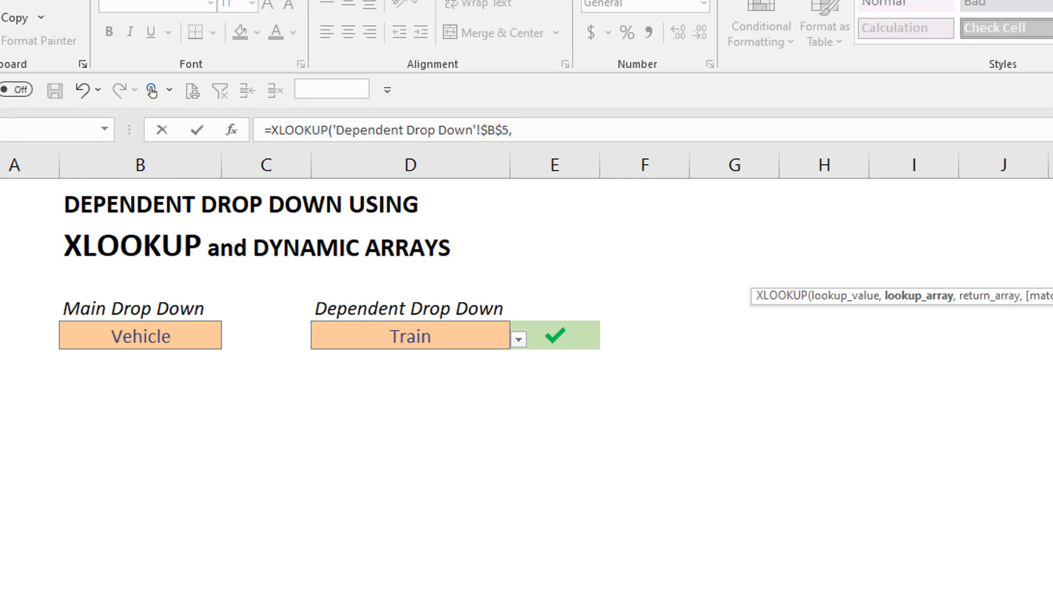
Finish the XLOOKUP with tblChoices[#Headers] and tblChoices so it spills the Vehicle items.
key("ctrl+Page_Down")
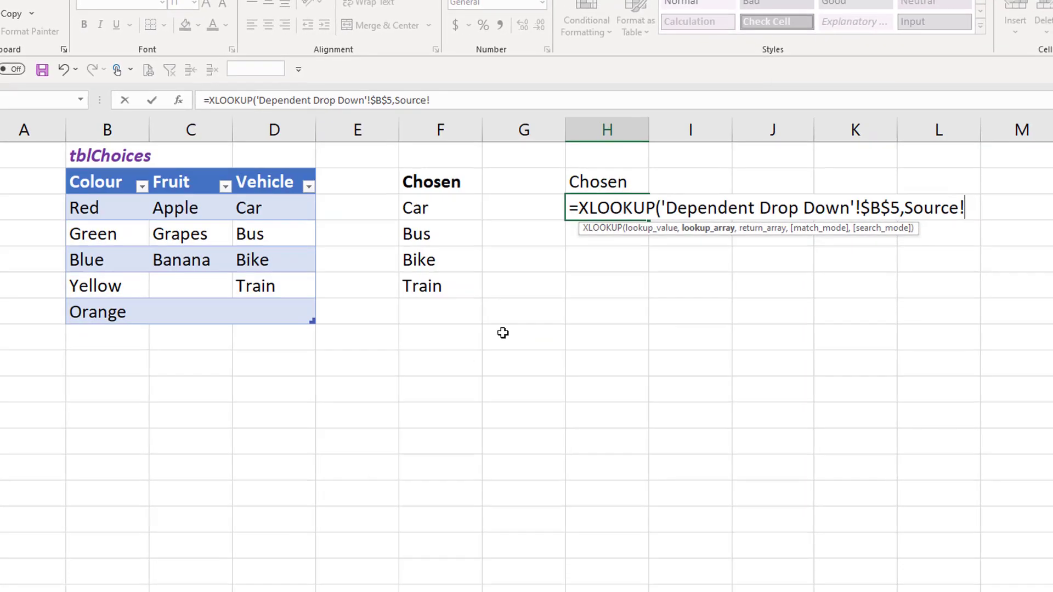
left_click(63, 180)
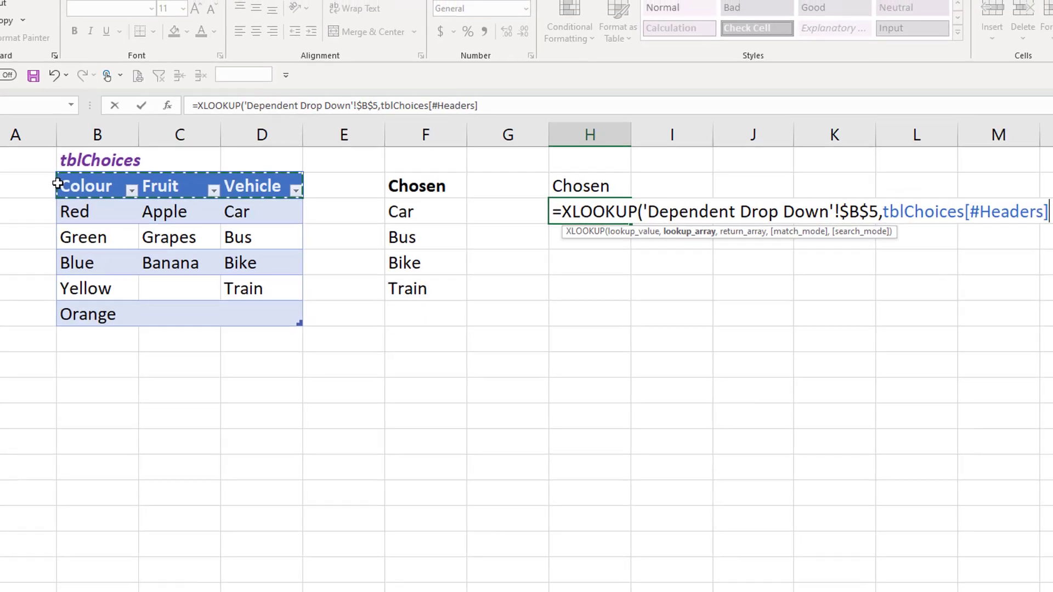
type(",")
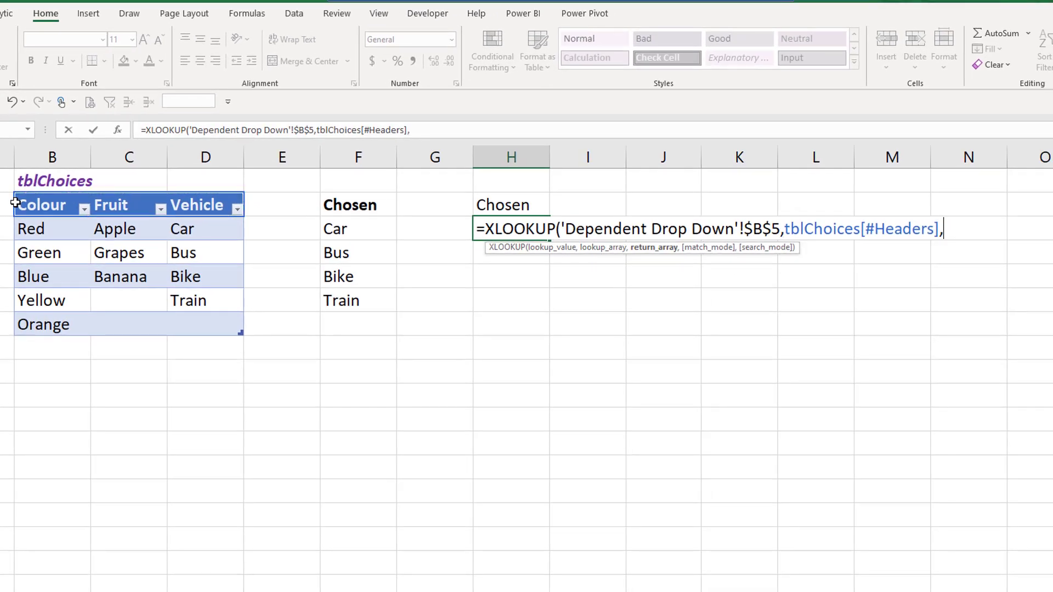
left_click_drag(39, 192, 187, 211)
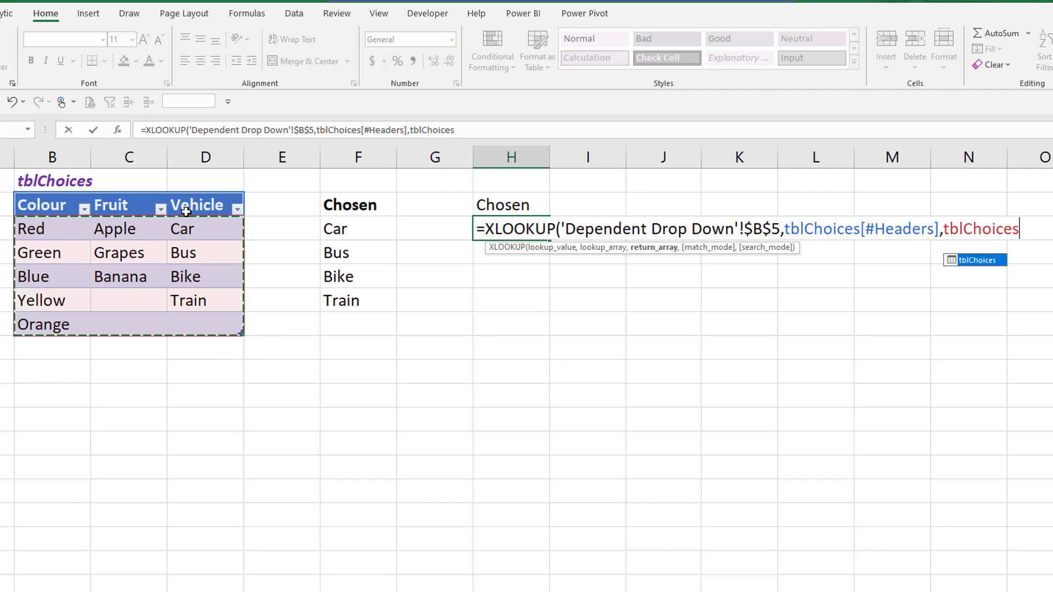
type(")")
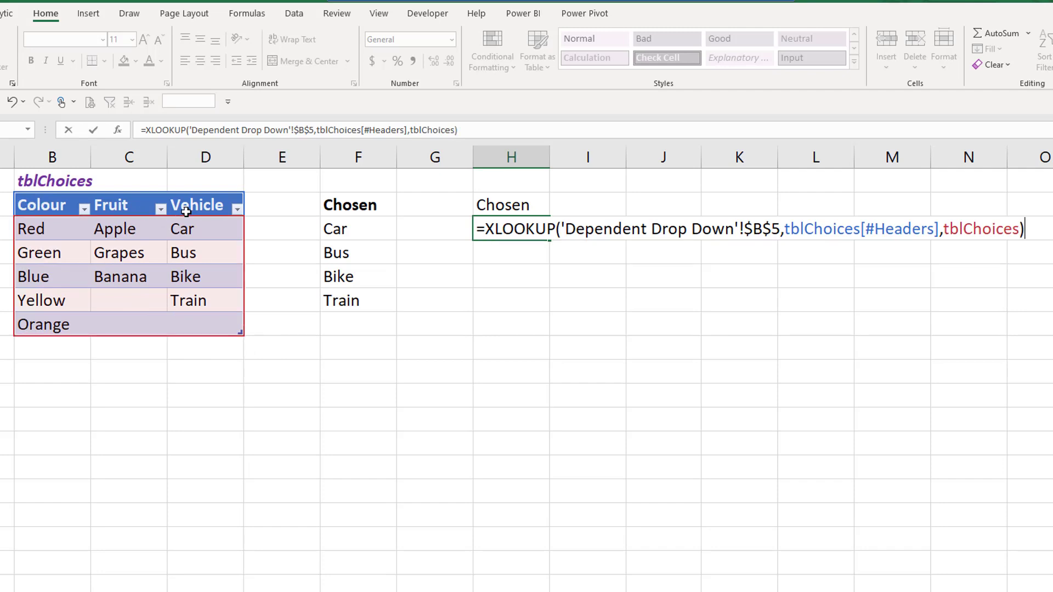
key("Return")
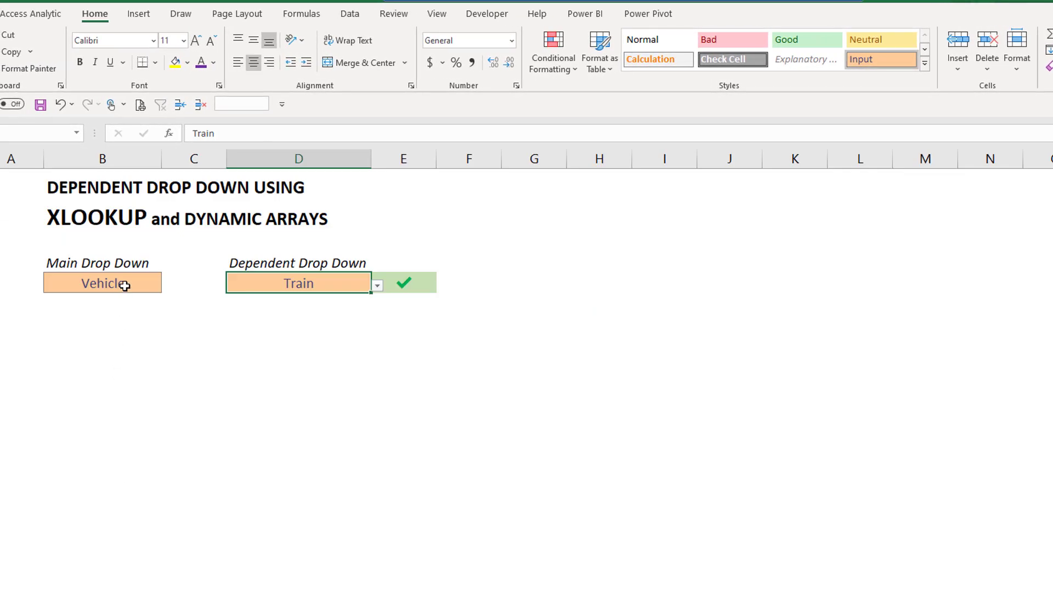
Change B5 to Fruit, then select the spill's top cell on Source showing Apple.
left_click(125, 285)
left_click(166, 285)
key("Escape")
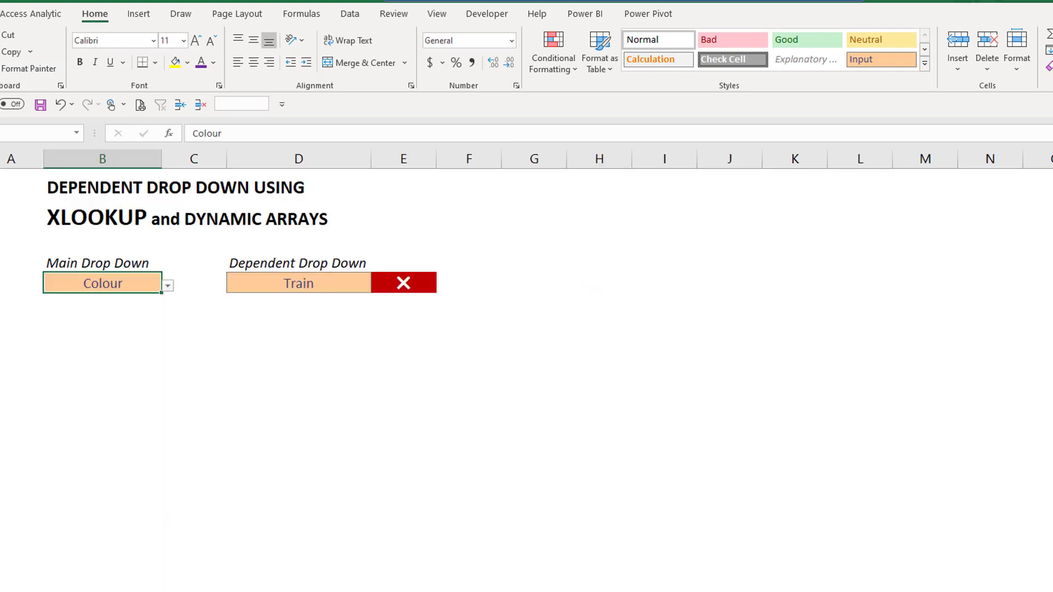
left_click(166, 285)
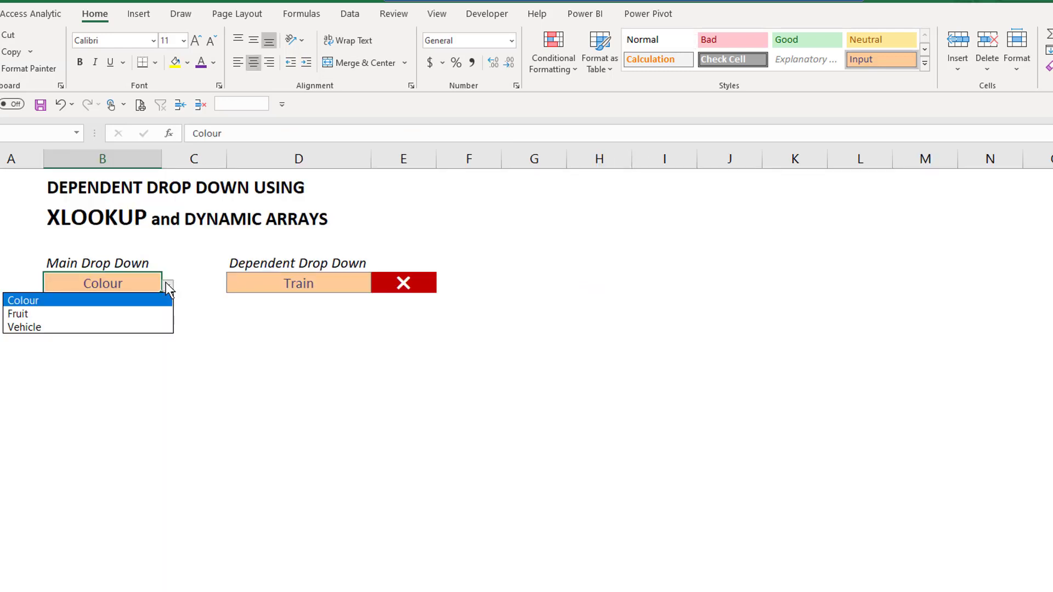
left_click(116, 313)
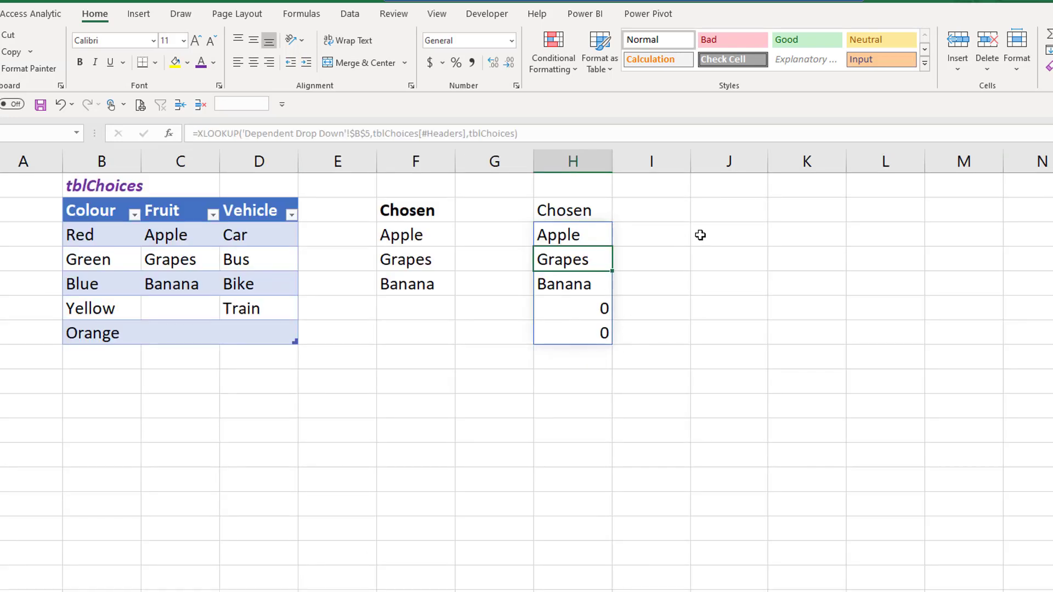
left_click(559, 231)
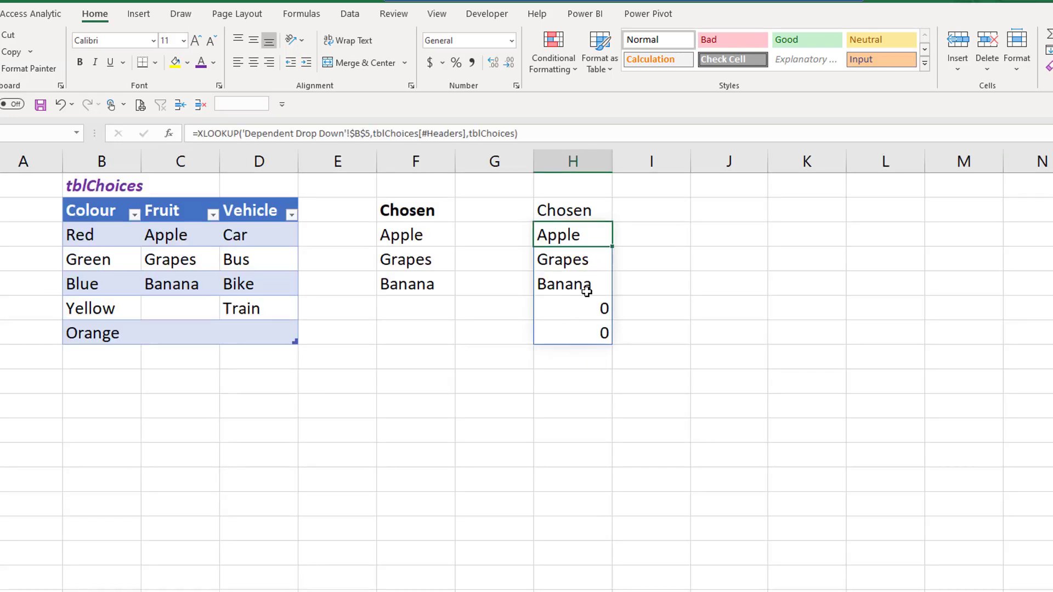
Begin wrapping the Chosen XLOOKUP in FILTER( and copy the XLOOKUP expression.
left_click_drag(582, 308, 576, 332)
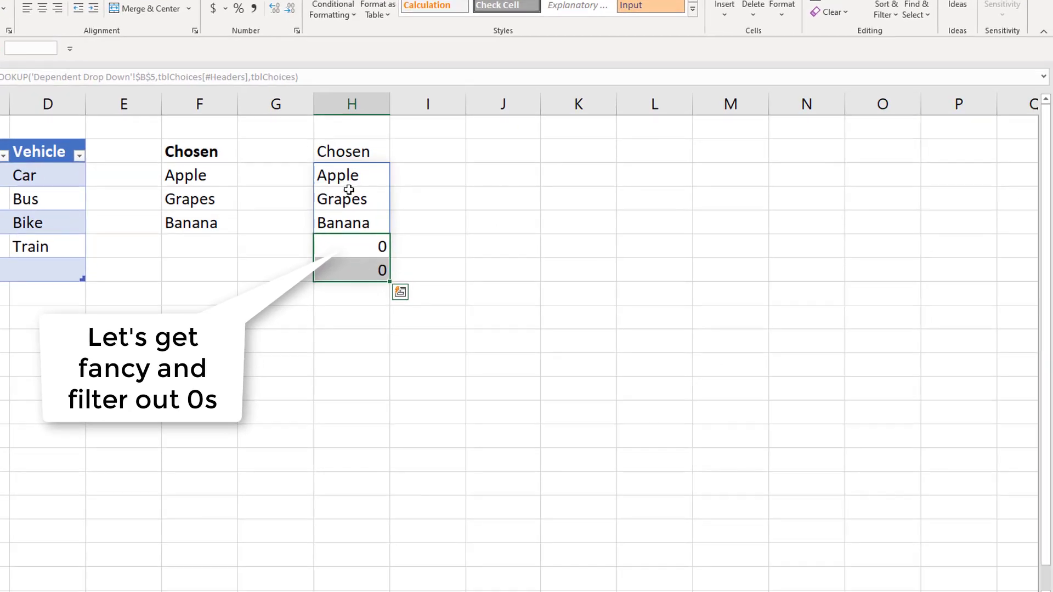
left_click(351, 171)
key("F2")
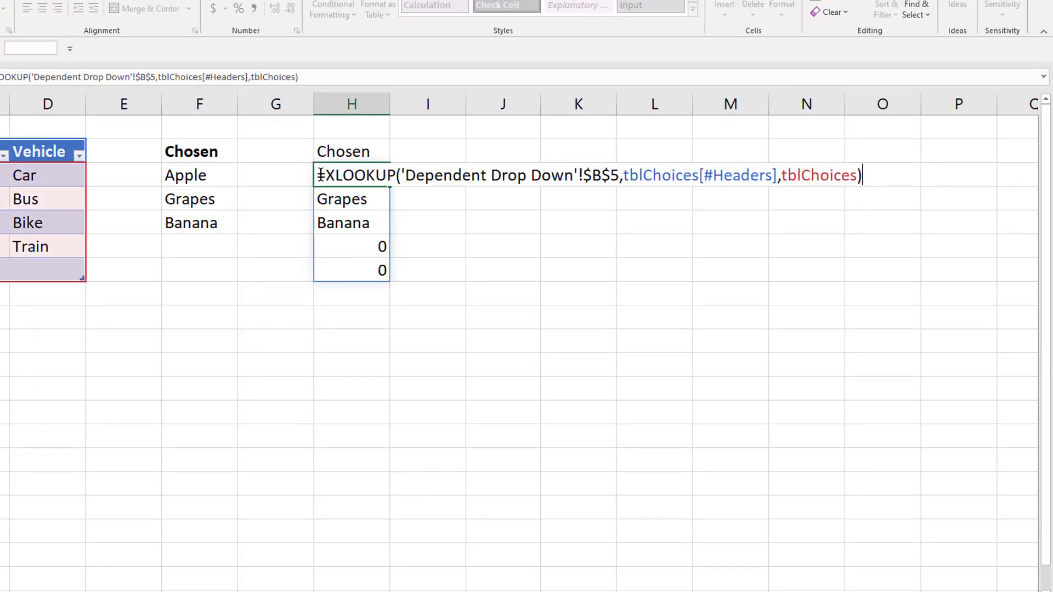
type("FILTER")
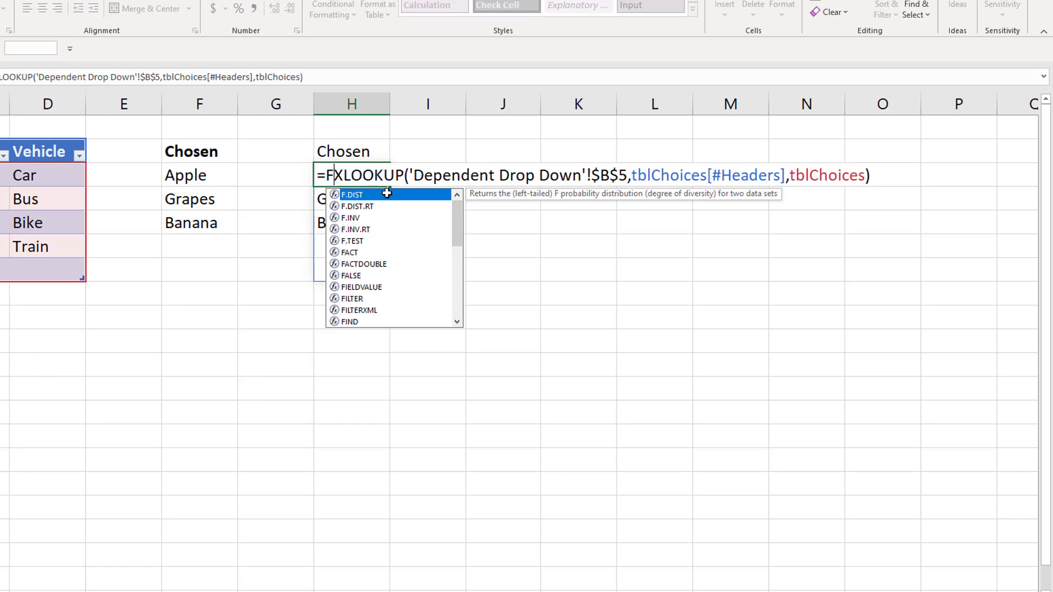
type("(")
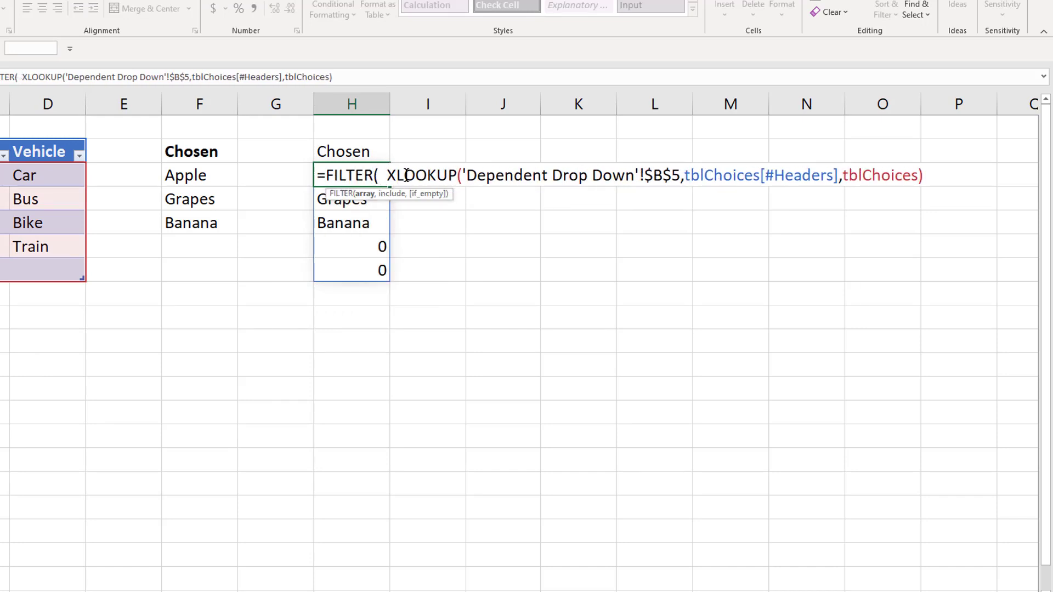
left_click_drag(387, 175, 969, 174)
key("ctrl+c")
Add the pasted XLOOKUP<>0 as FILTER's include condition on separate lines and commit.
left_click(384, 176)
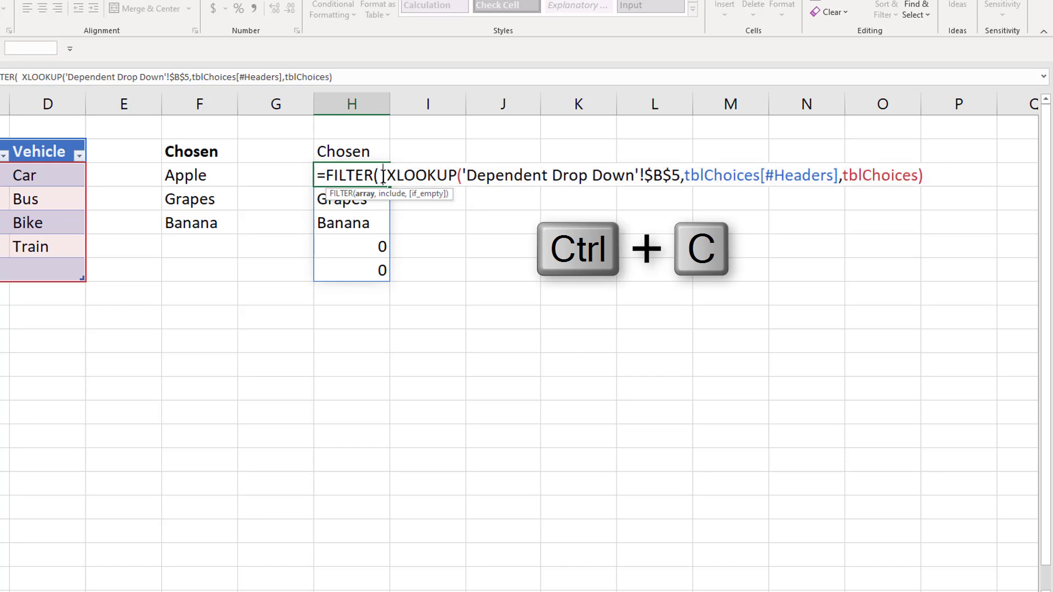
key("alt+Return")
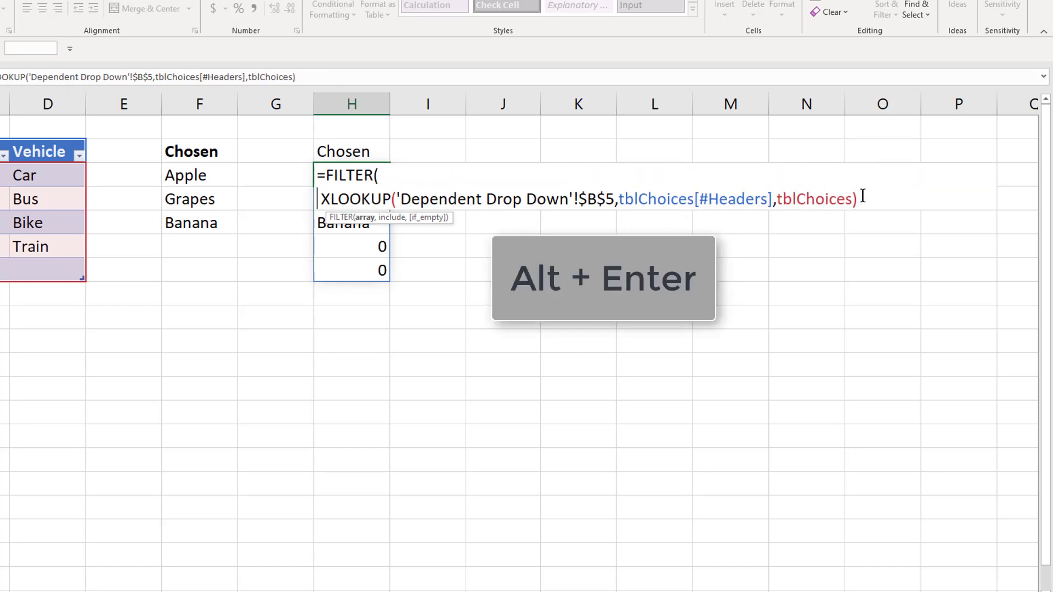
type(",")
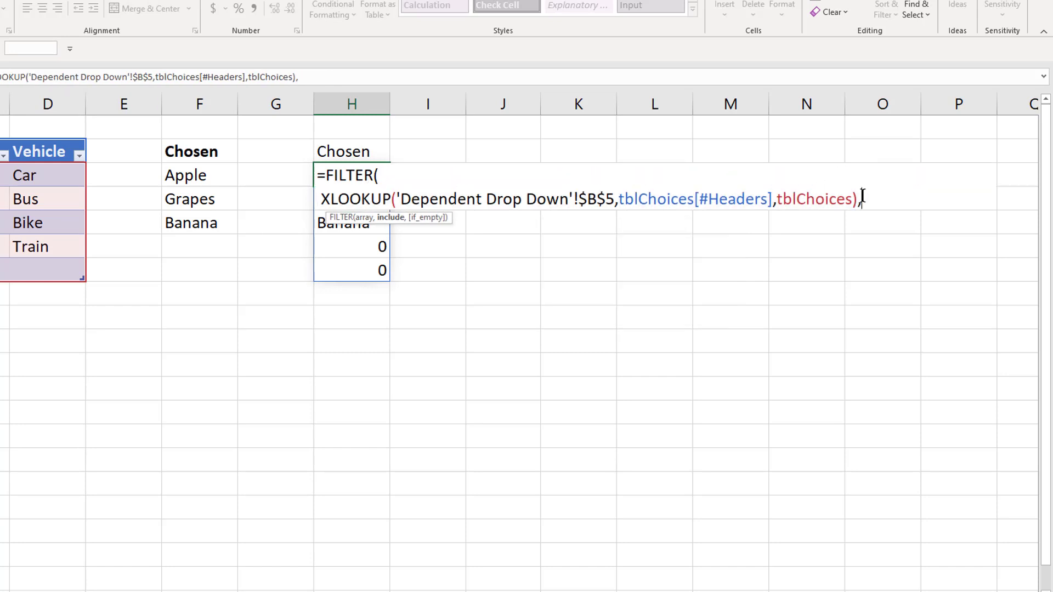
key("alt+Return")
key("ctrl+v")
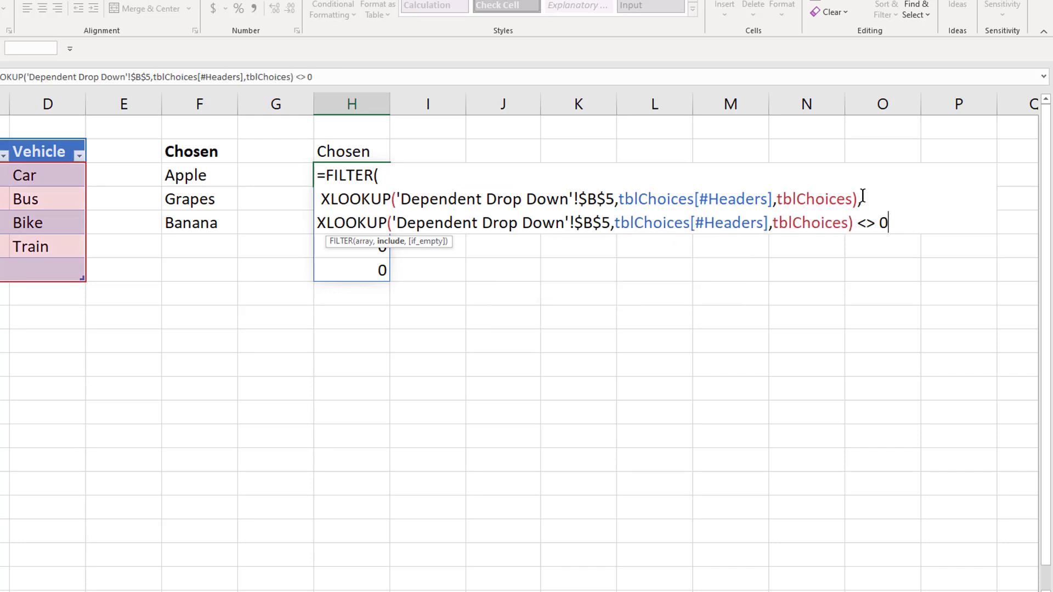
key("alt+Return")
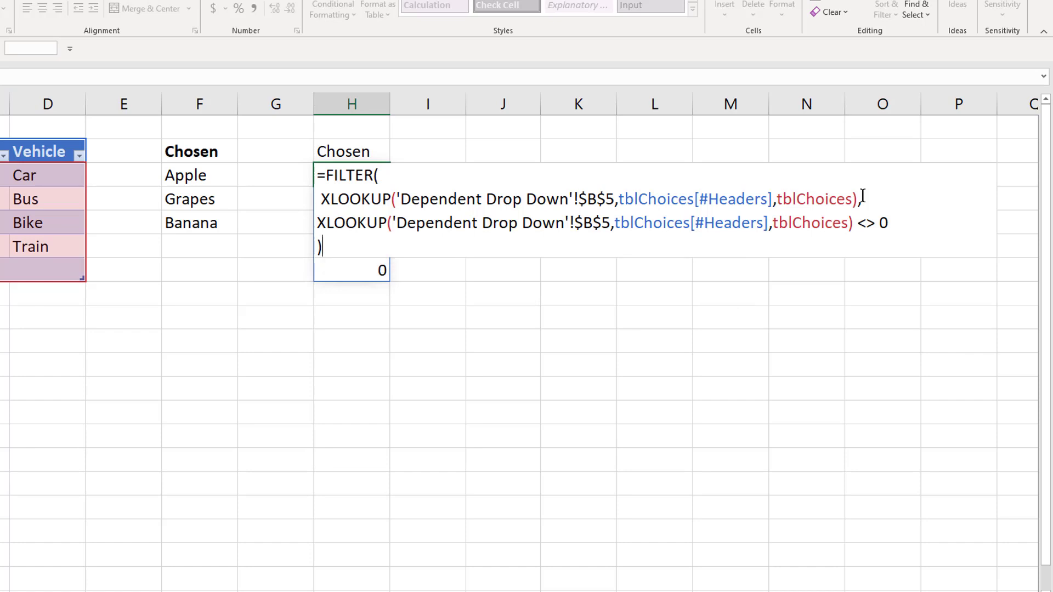
key("Return")
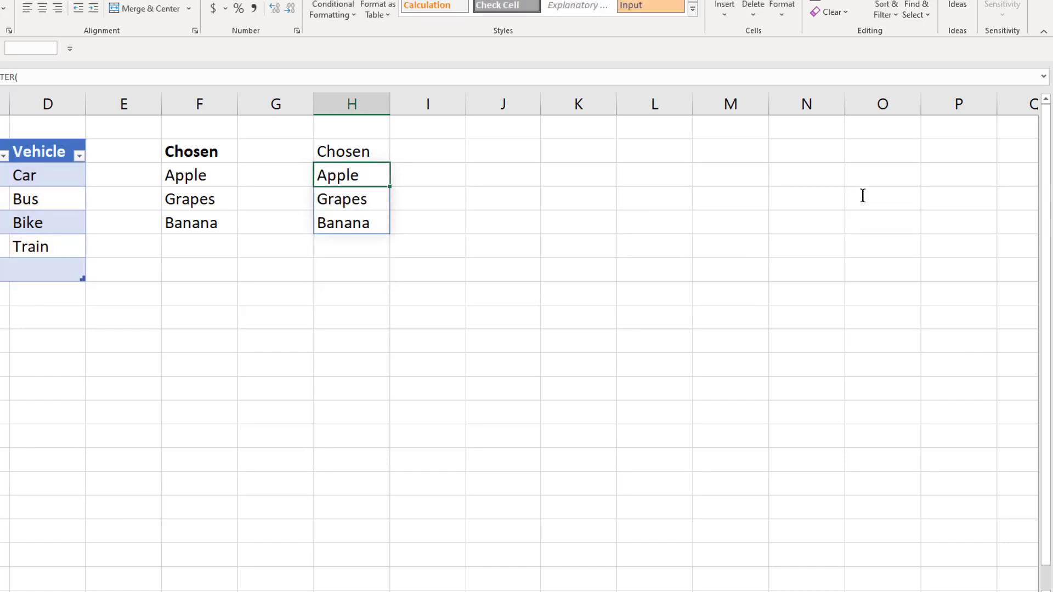
Set D9's Data Validation to List with source =Source!$H$3#.
left_click(357, 173)
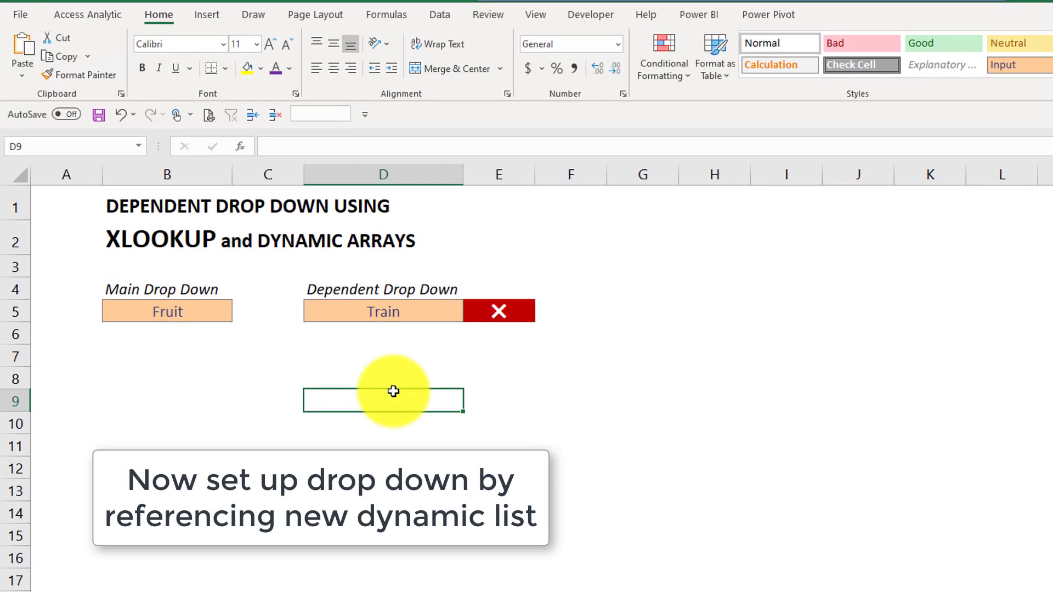
left_click(442, 14)
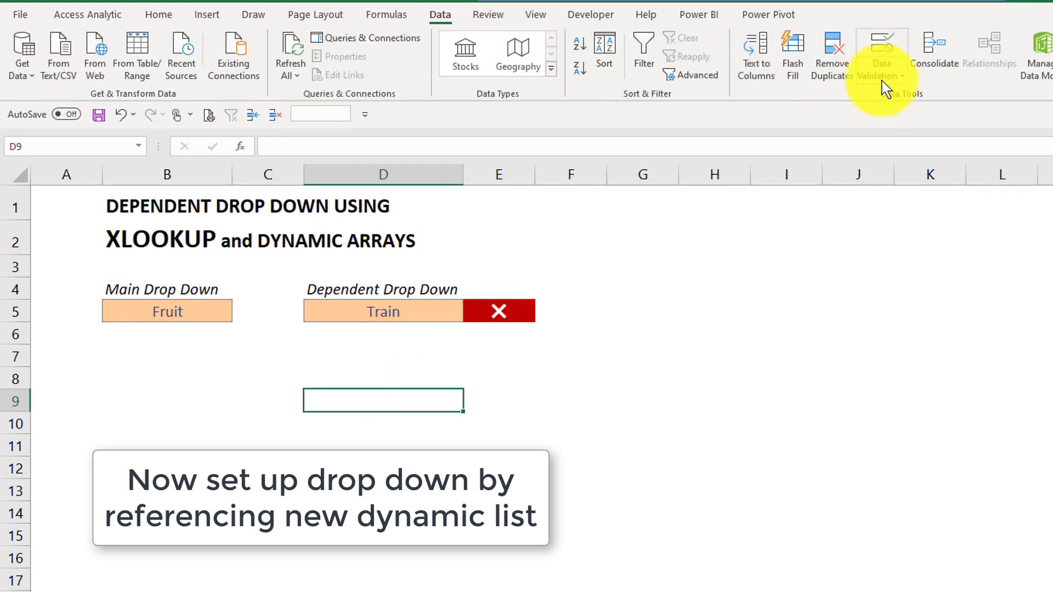
left_click(880, 44)
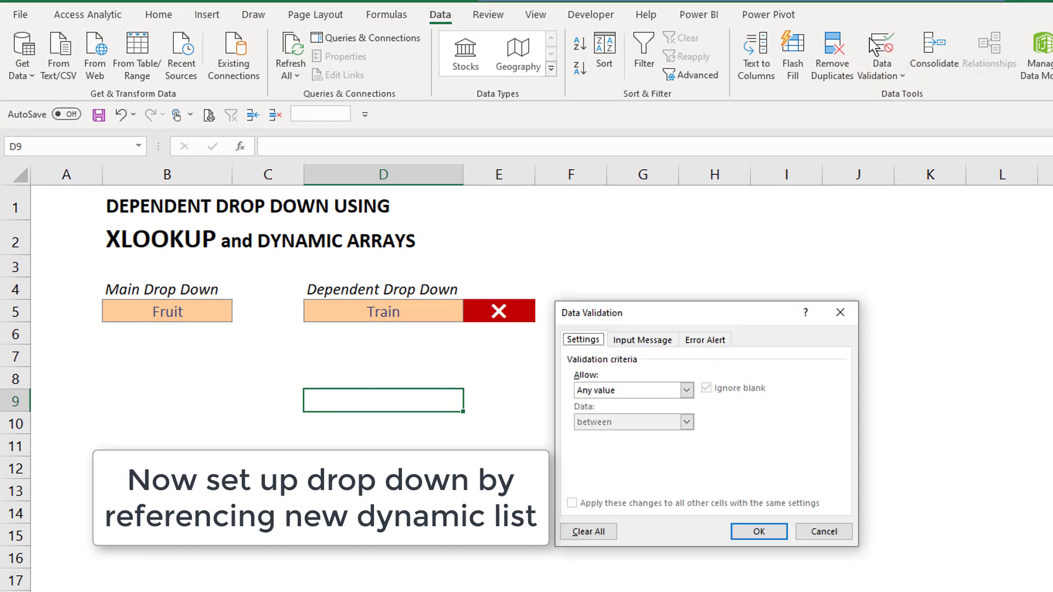
left_click(608, 391)
left_click(601, 435)
left_click(602, 453)
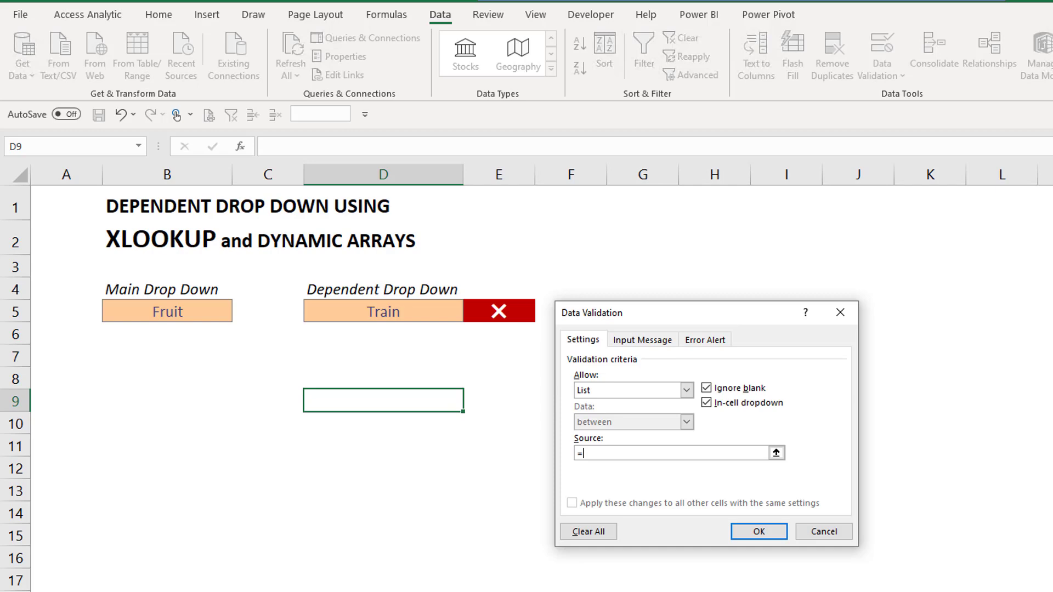
key("ctrl+Page_Down")
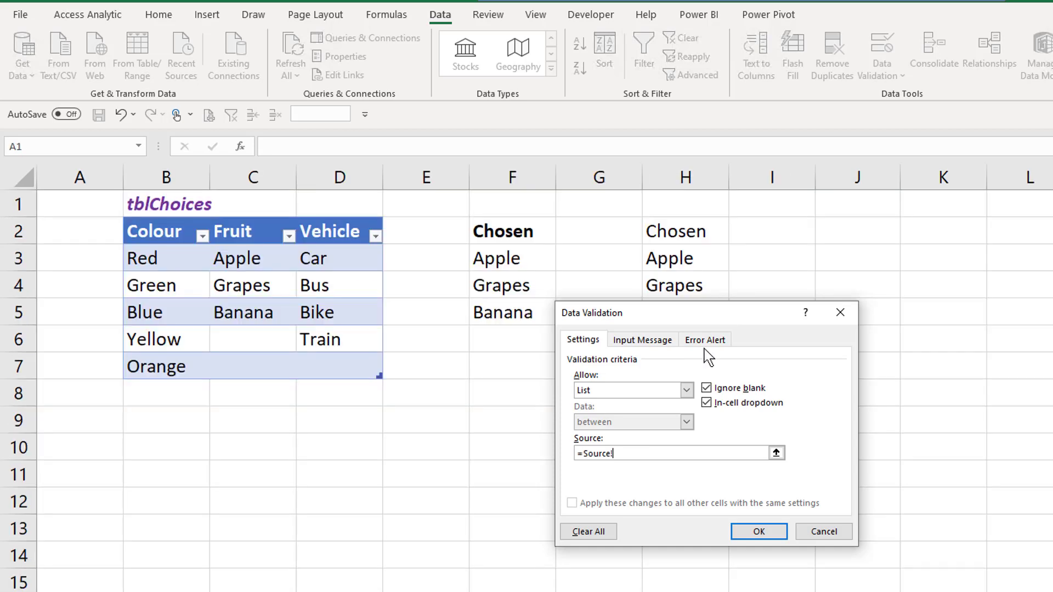
left_click(674, 263)
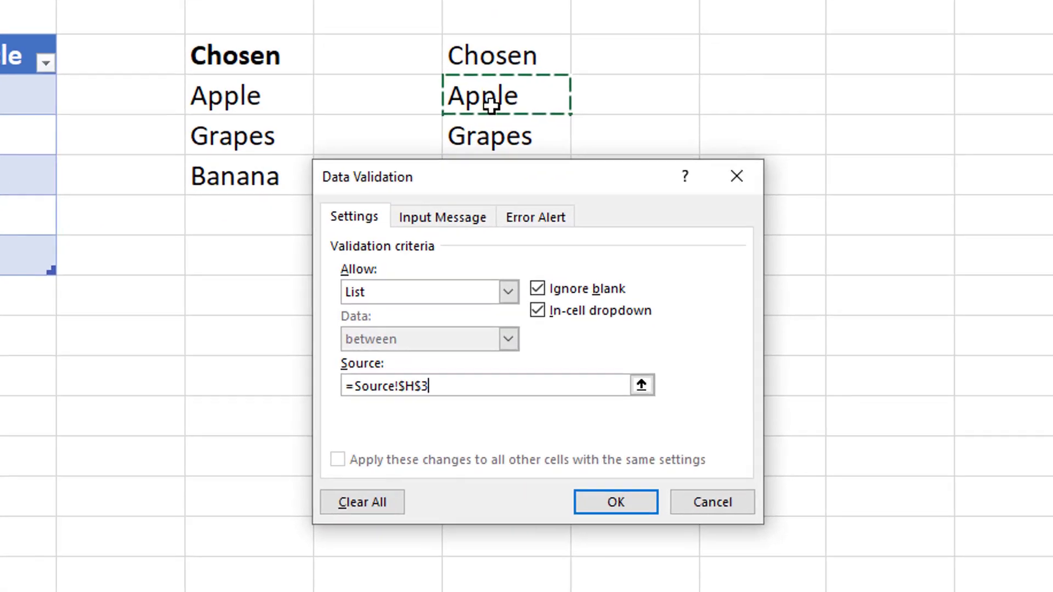
type("#")
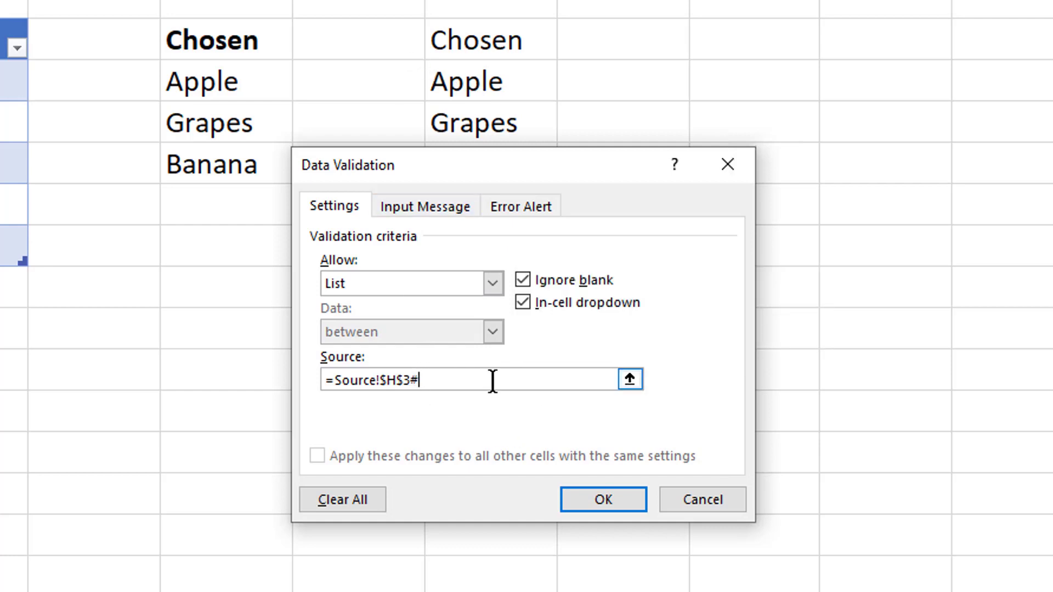
Confirm the list validation, pick Grapes in D9, and give D9 an outside border and centring.
left_click(607, 496)
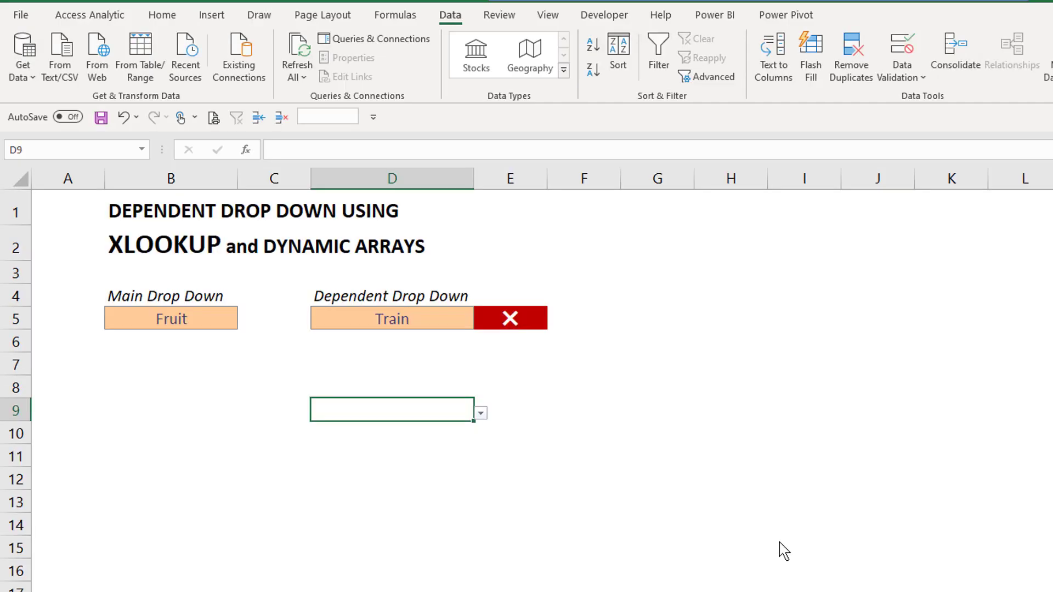
left_click(480, 414)
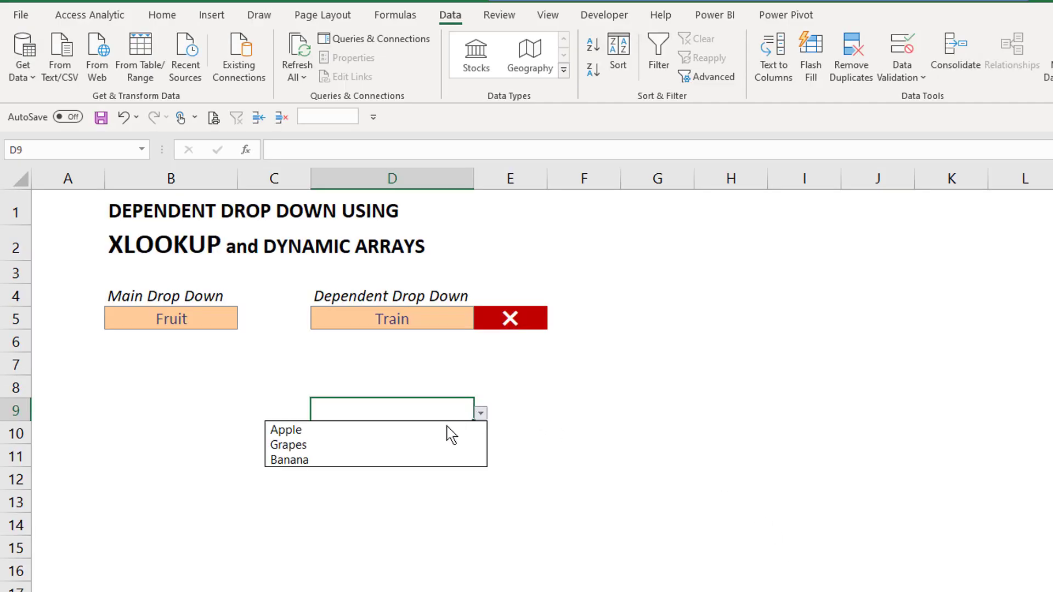
left_click(439, 445)
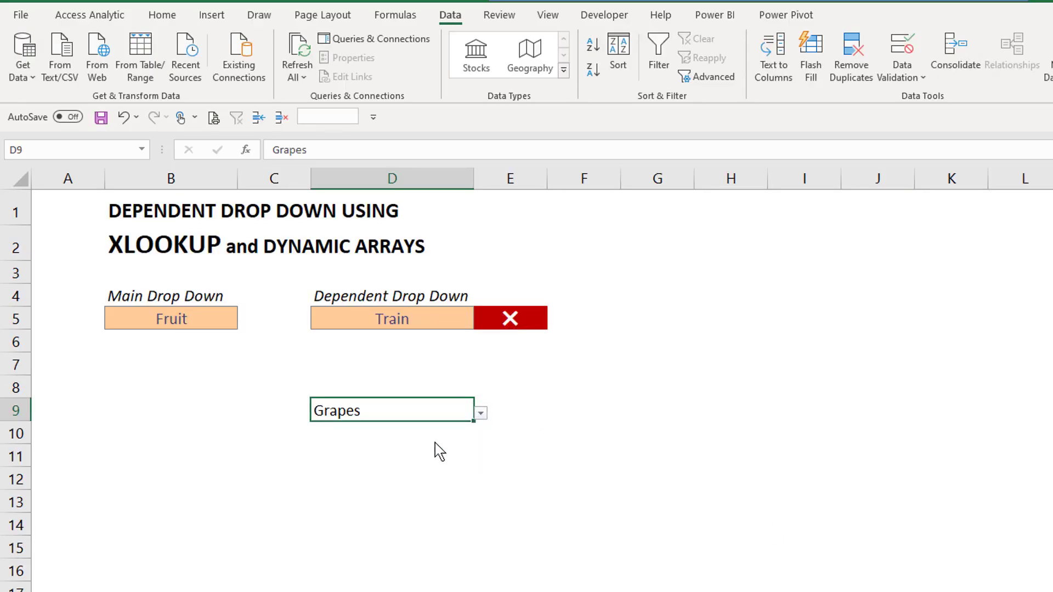
left_click(162, 21)
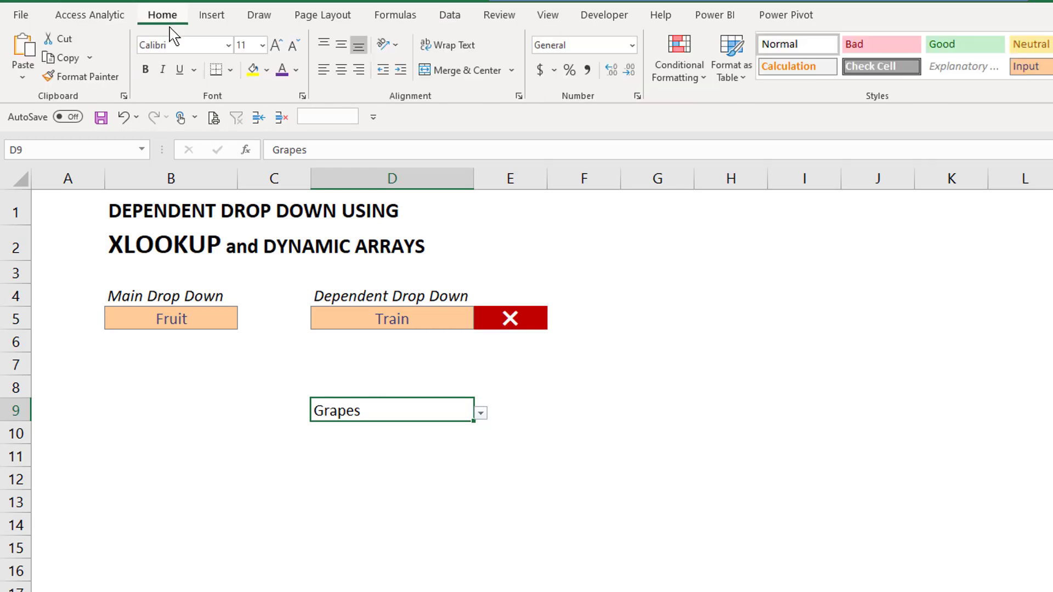
left_click(231, 70)
left_click(264, 251)
left_click(341, 69)
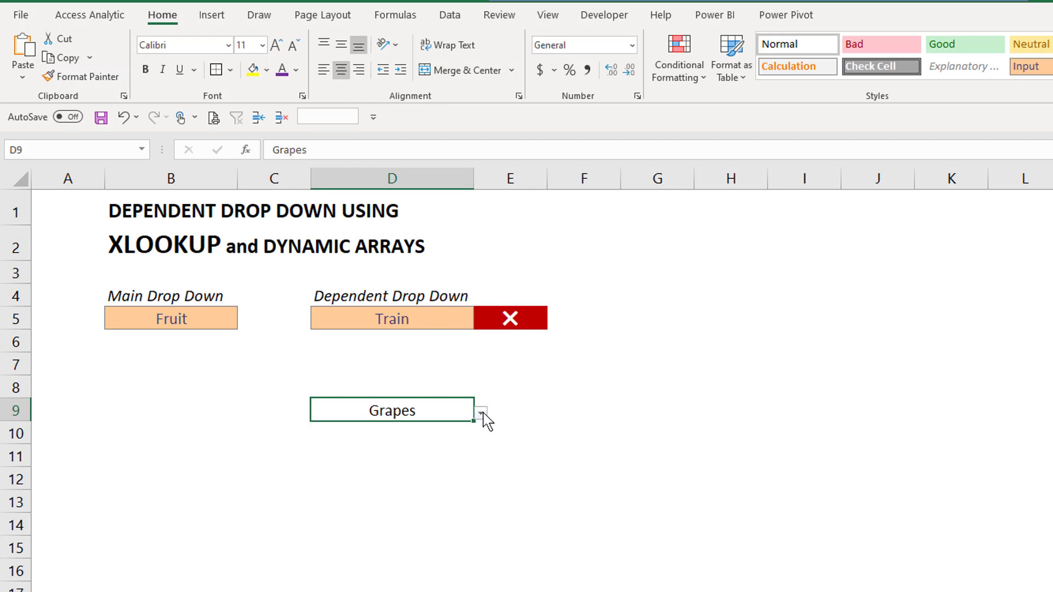
Set B5 to Colour and pick Red in D9.
left_click(196, 319)
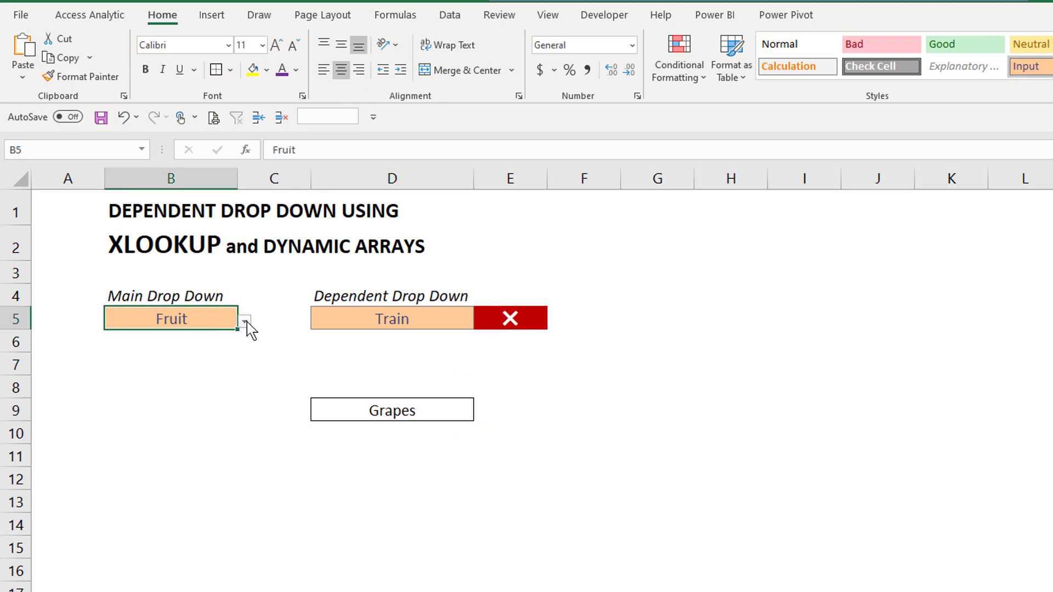
left_click(245, 321)
left_click(185, 336)
left_click(395, 411)
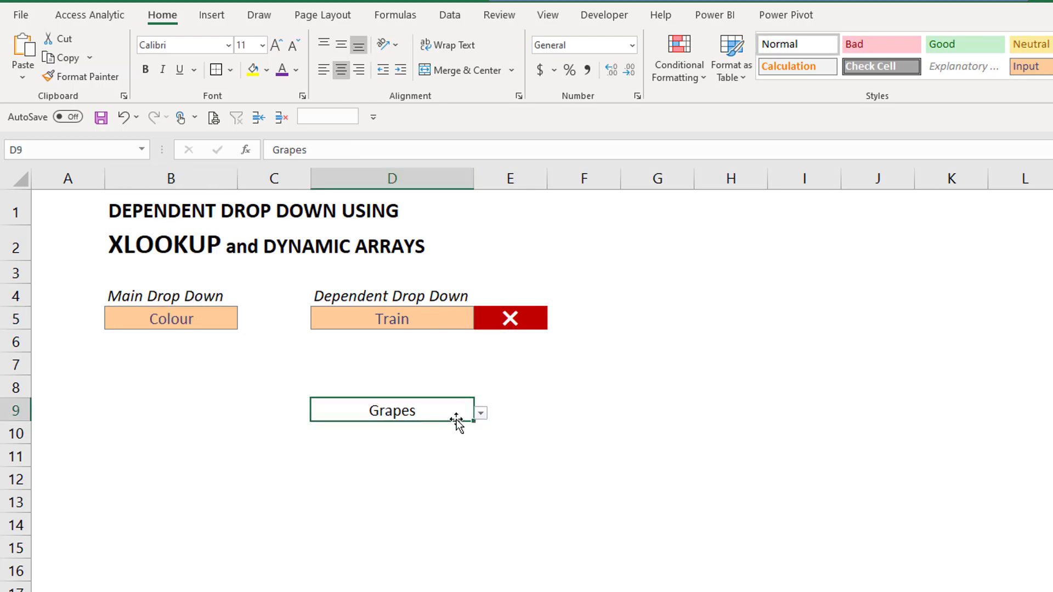
left_click(480, 413)
left_click(439, 433)
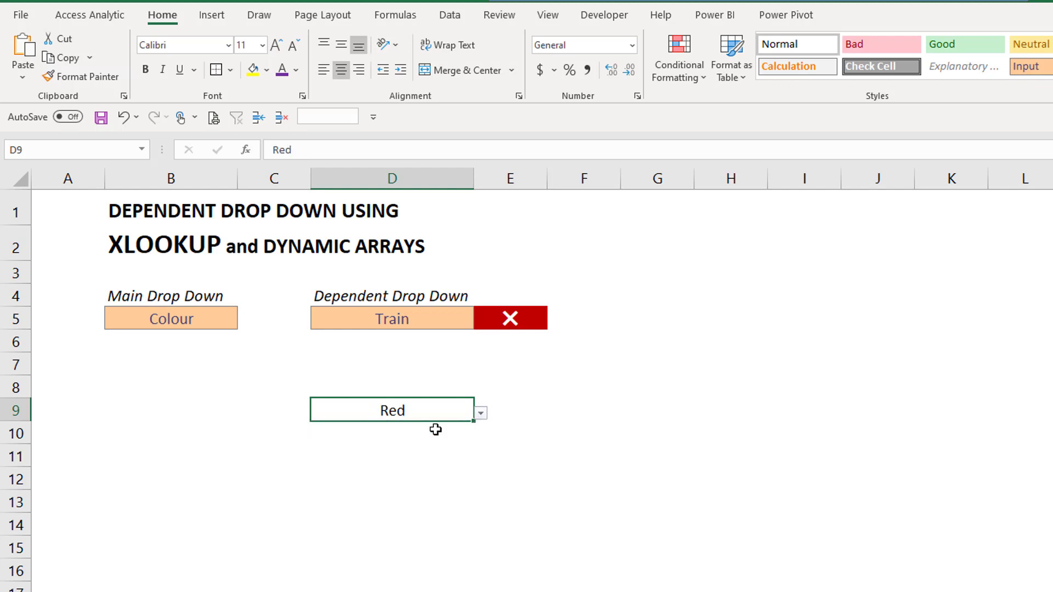
Set B5 to Vehicle, pick Train in D9, and review its vehicle choices.
left_click(158, 317)
left_click(244, 321)
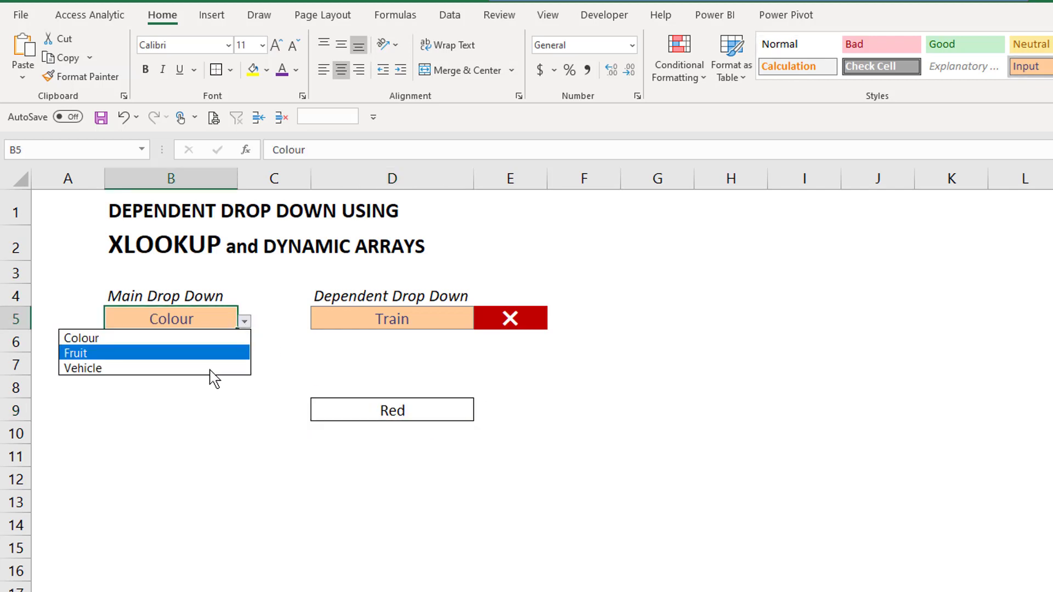
left_click(206, 371)
left_click(463, 421)
left_click(480, 413)
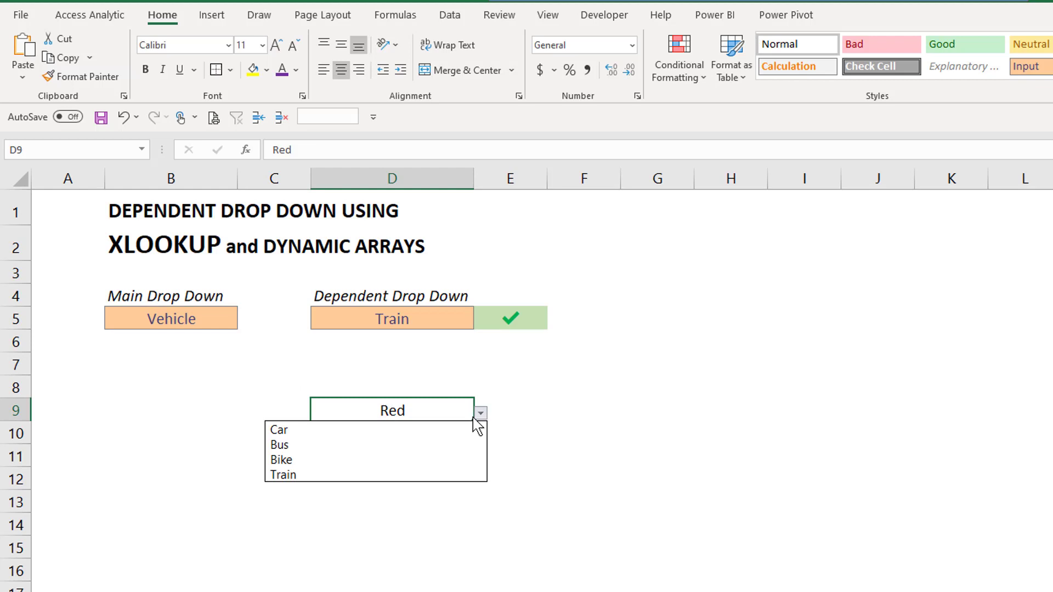
left_click(403, 473)
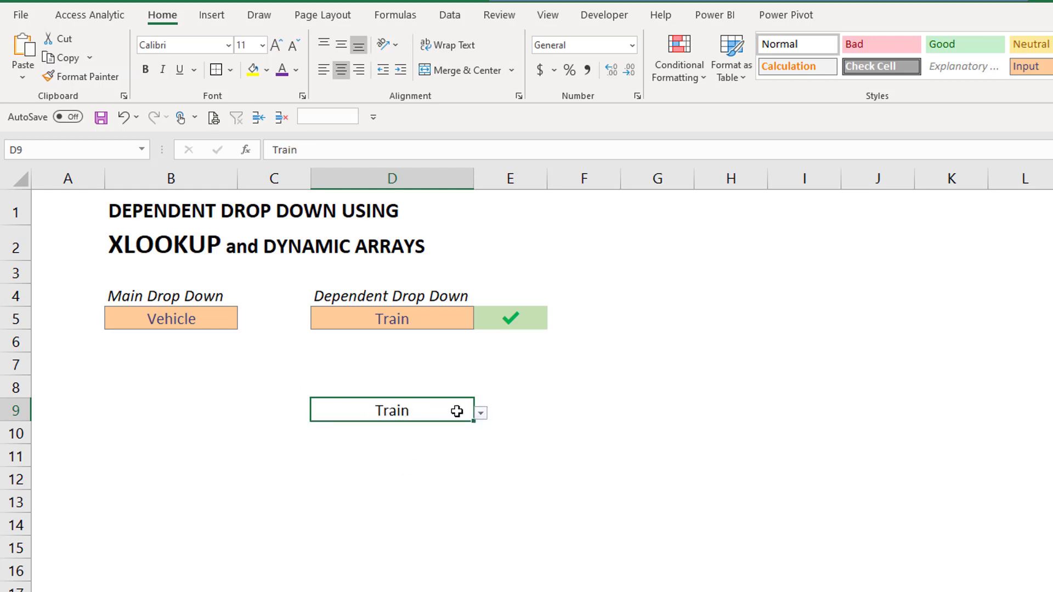
left_click(480, 414)
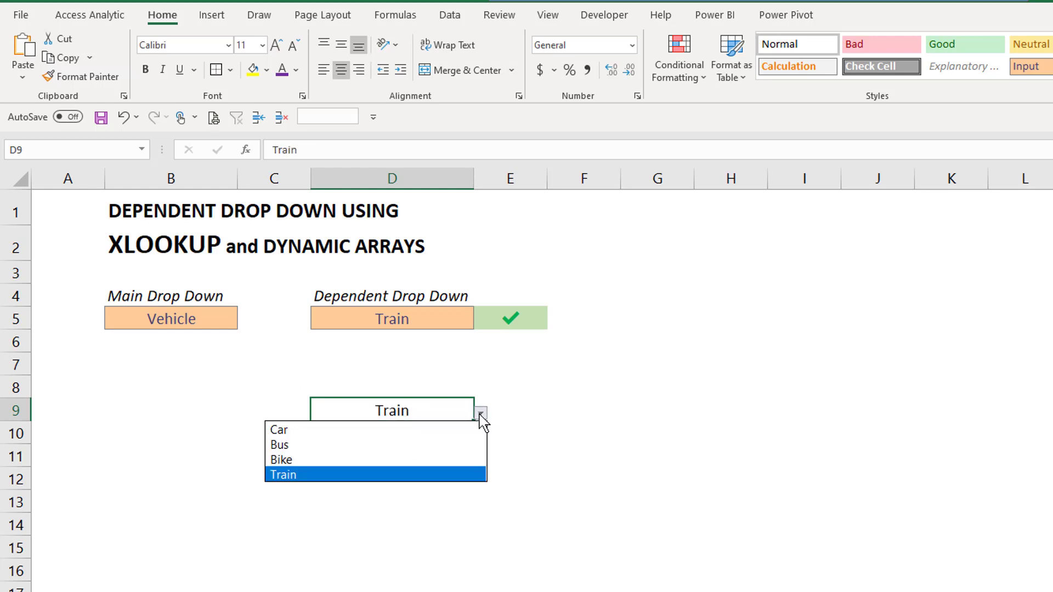
left_click(207, 319)
Switch B5 back to Colour and inspect the check formula in E5.
left_click(214, 321)
left_click(244, 321)
left_click(192, 338)
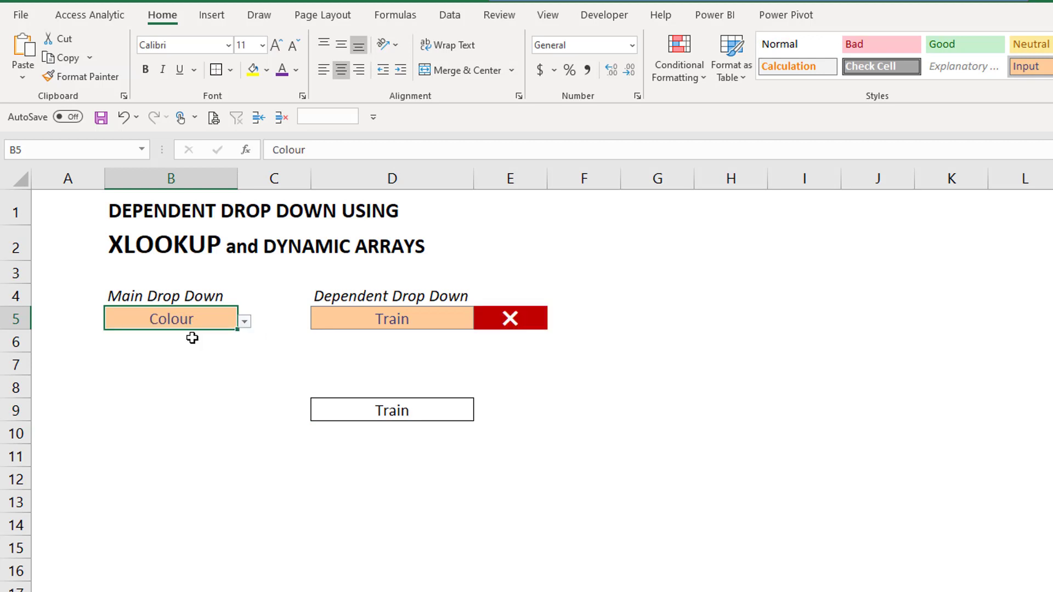
left_click(499, 327)
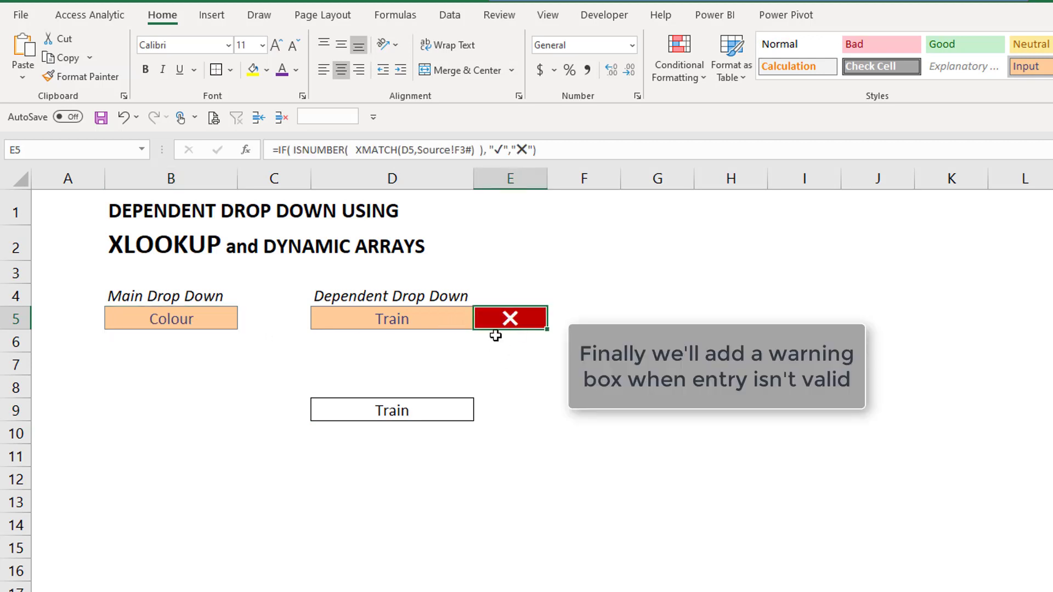
Enter =XMATCH(D9,Source!H3#) in E9.
left_click(523, 410)
type("=xm")
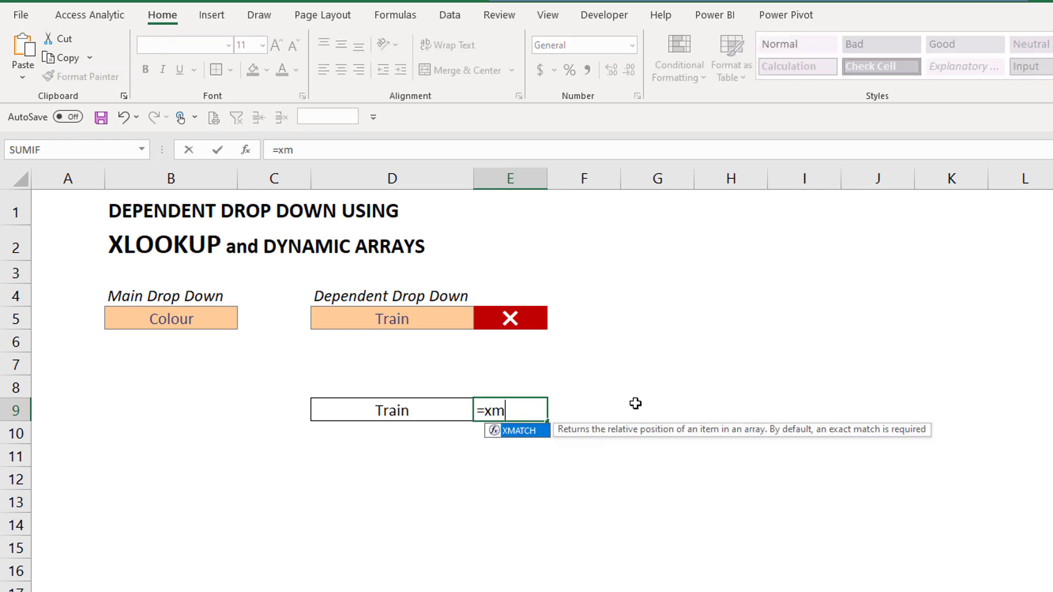
key("Tab")
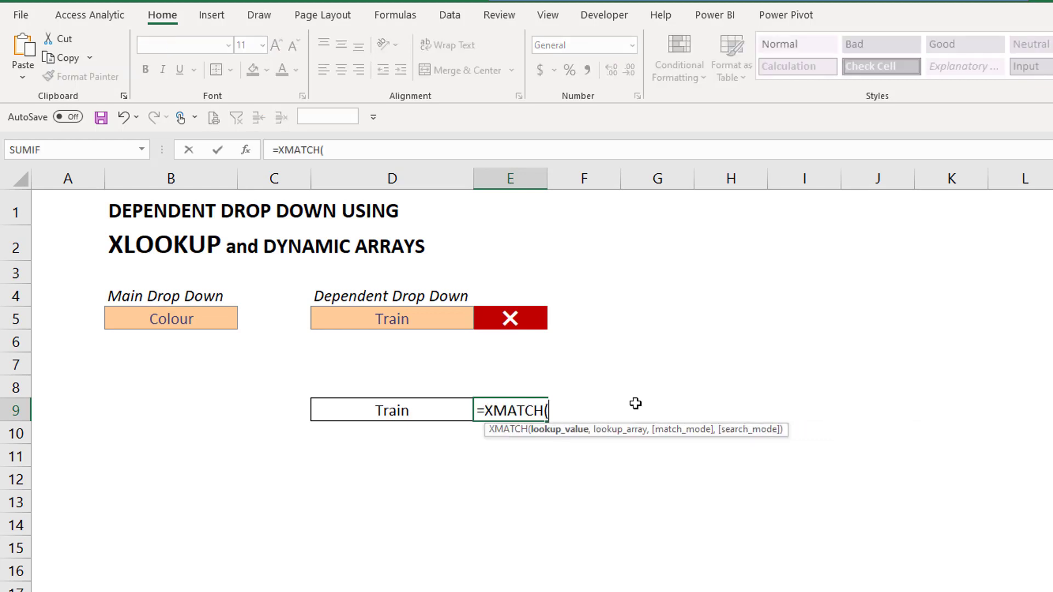
left_click(378, 409)
type(",")
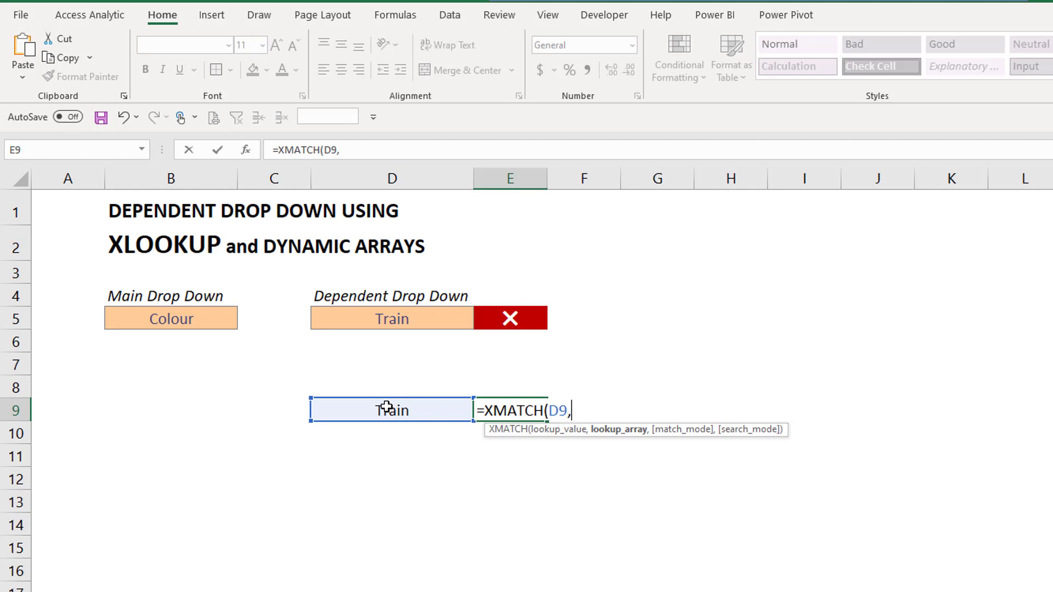
left_click(415, 583)
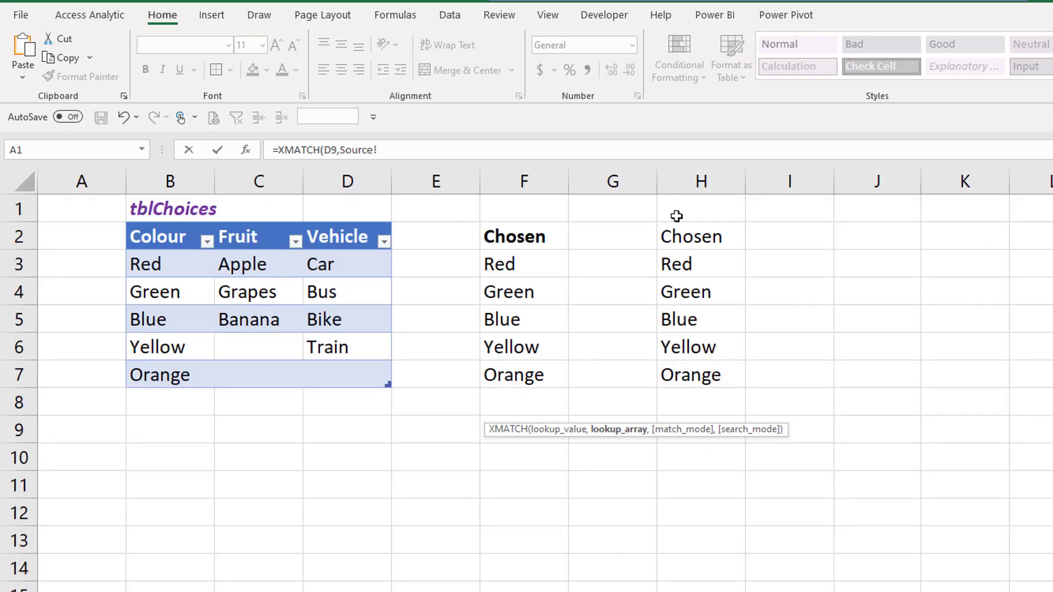
left_click(694, 269)
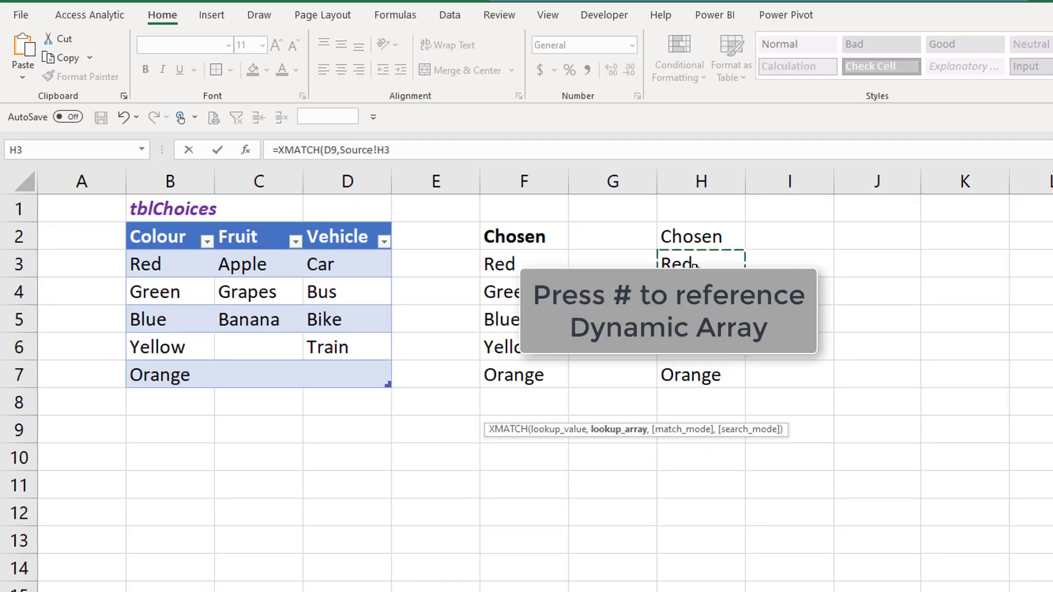
type("#")
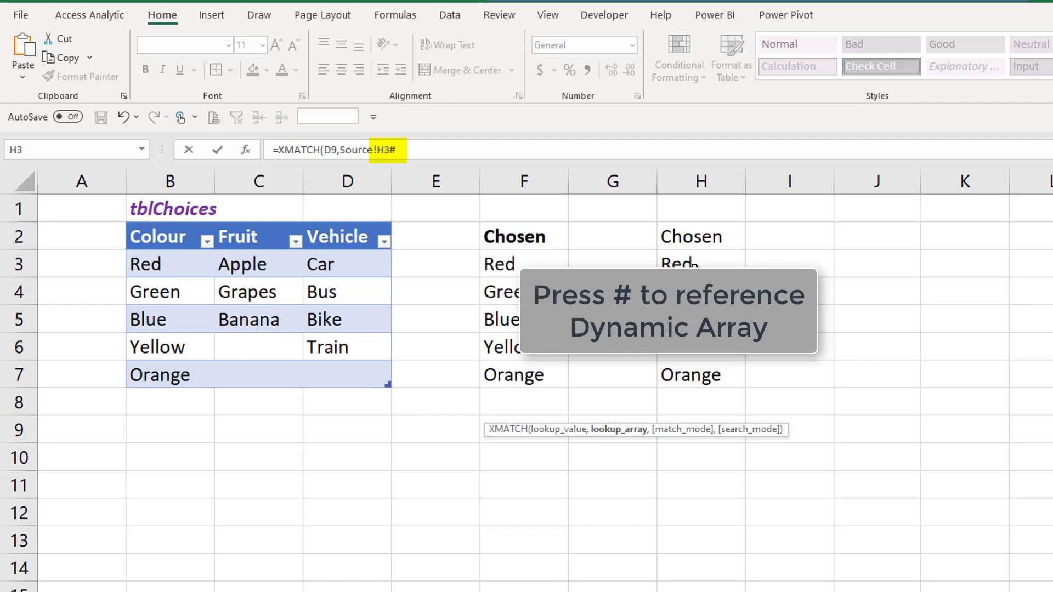
key("Return")
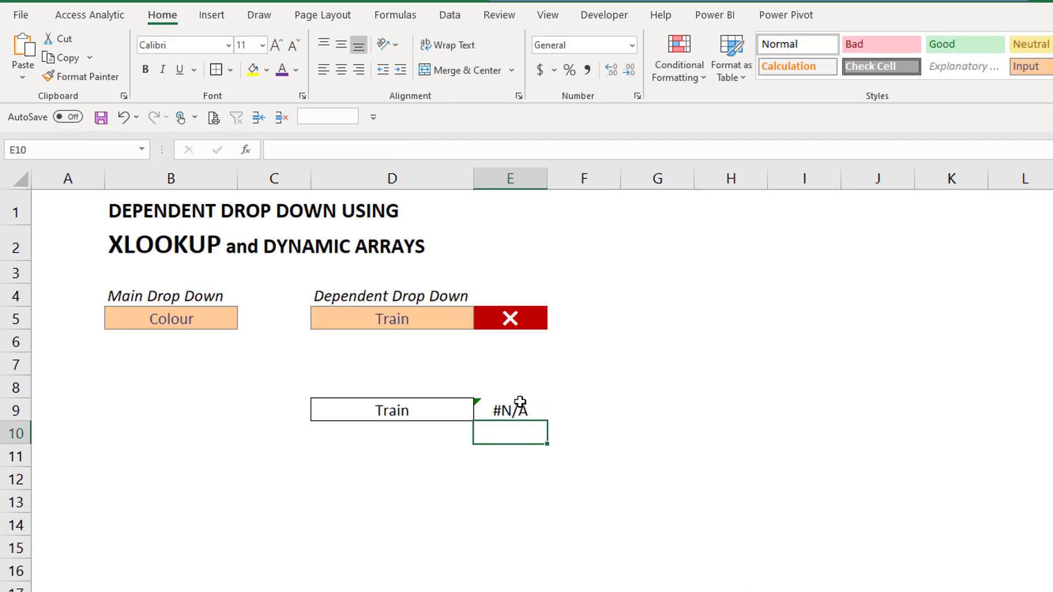
left_click(520, 405)
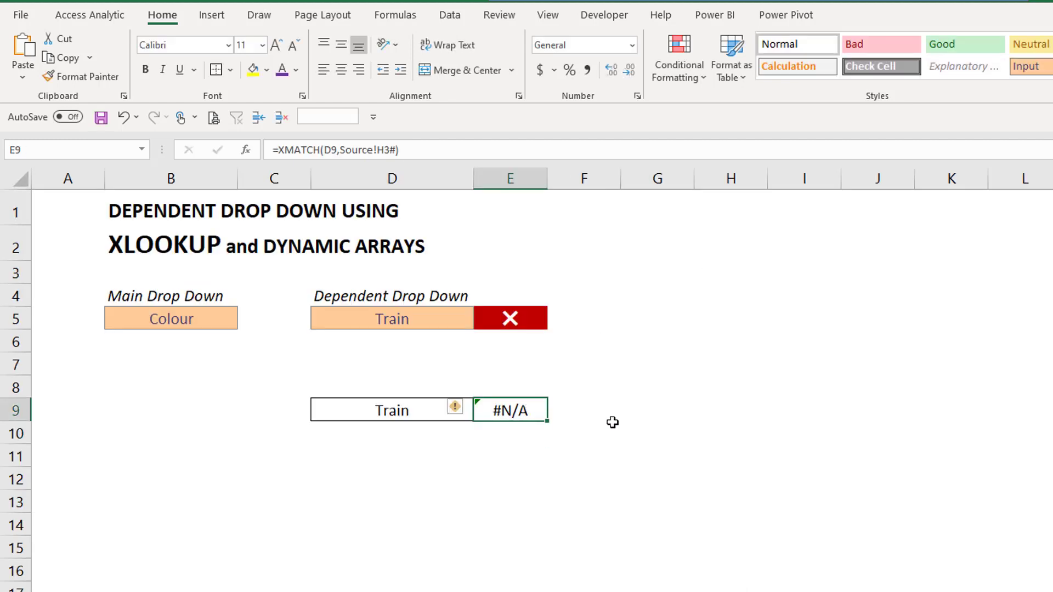
Switch B5 to Fruit, then back to Vehicle so E9 returns 4.
left_click(173, 315)
left_click(245, 322)
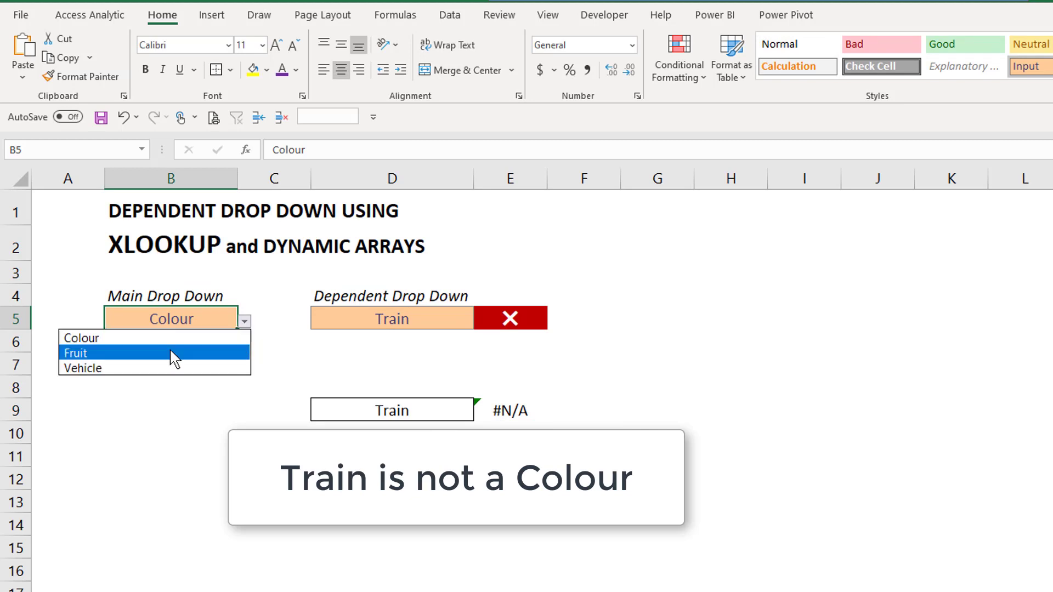
left_click(172, 354)
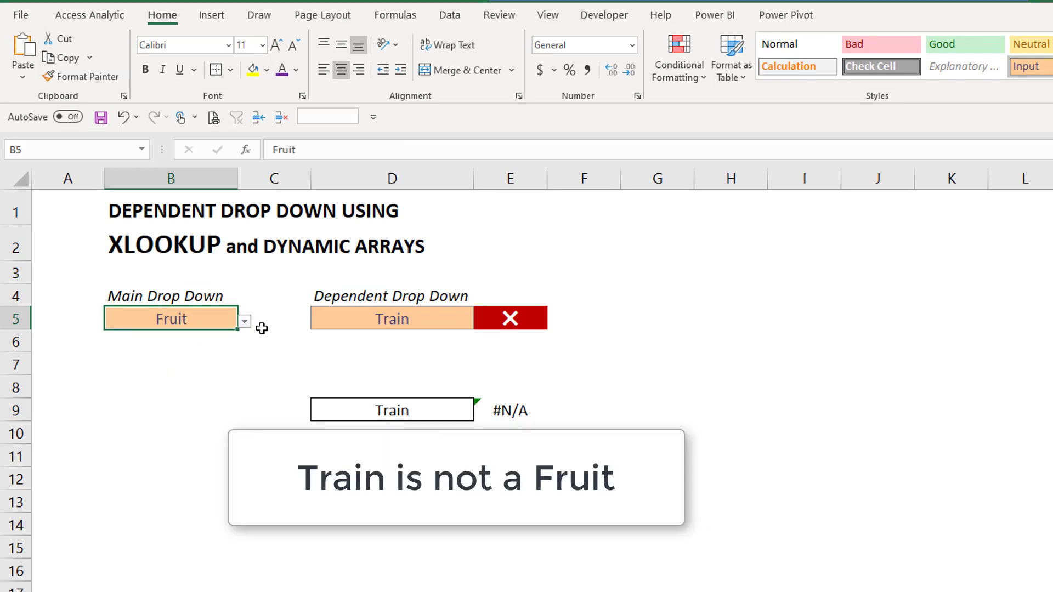
left_click(244, 322)
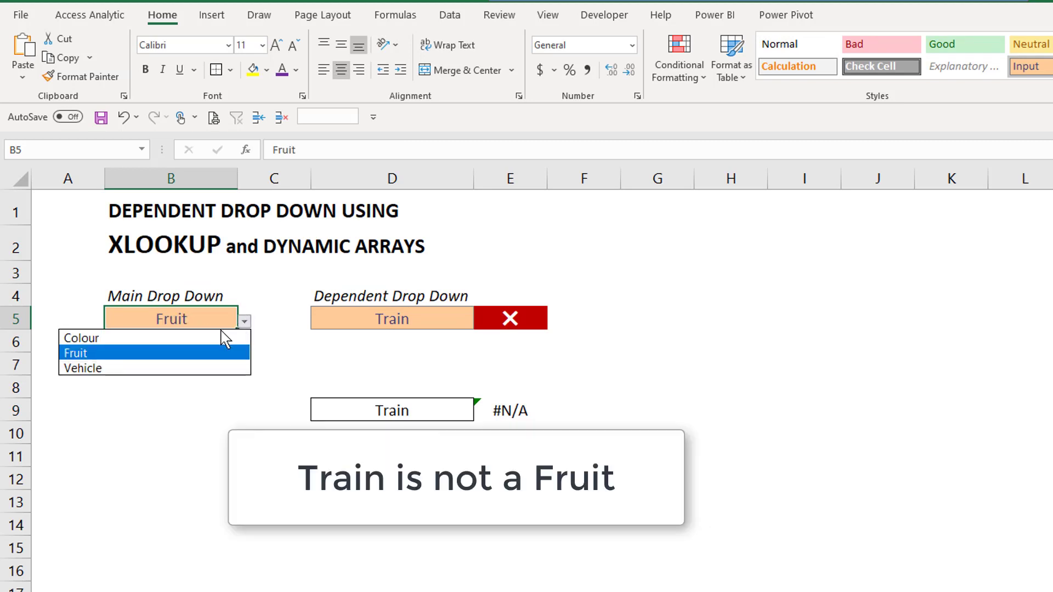
left_click(180, 367)
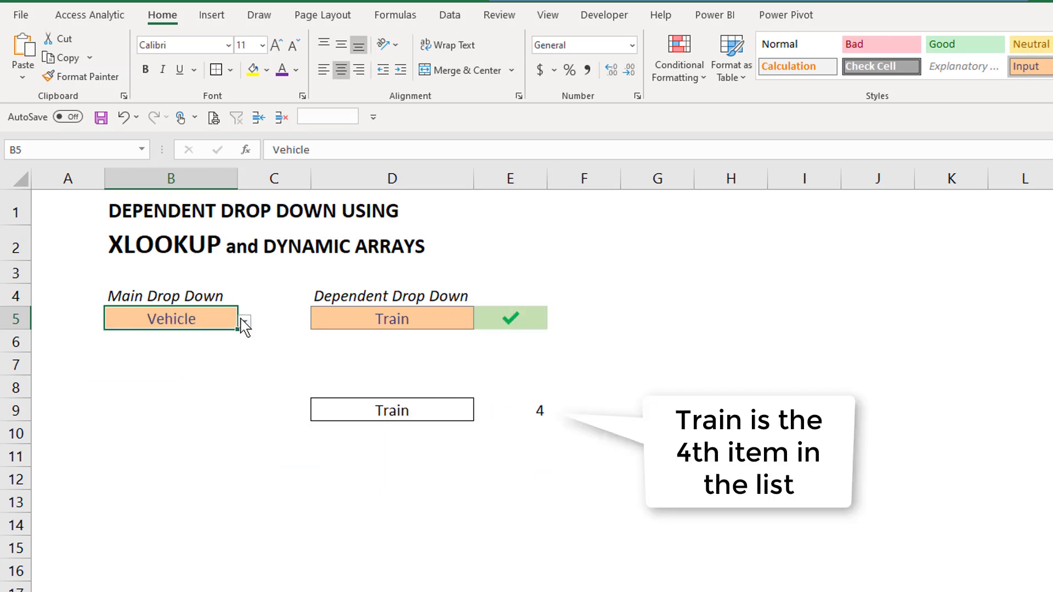
Wrap E9's XMATCH into =IF(ISNUMBER(XMATCH(D9,Source!H3#)),"OK","Must Change"), fixing a typo.
left_click(525, 408)
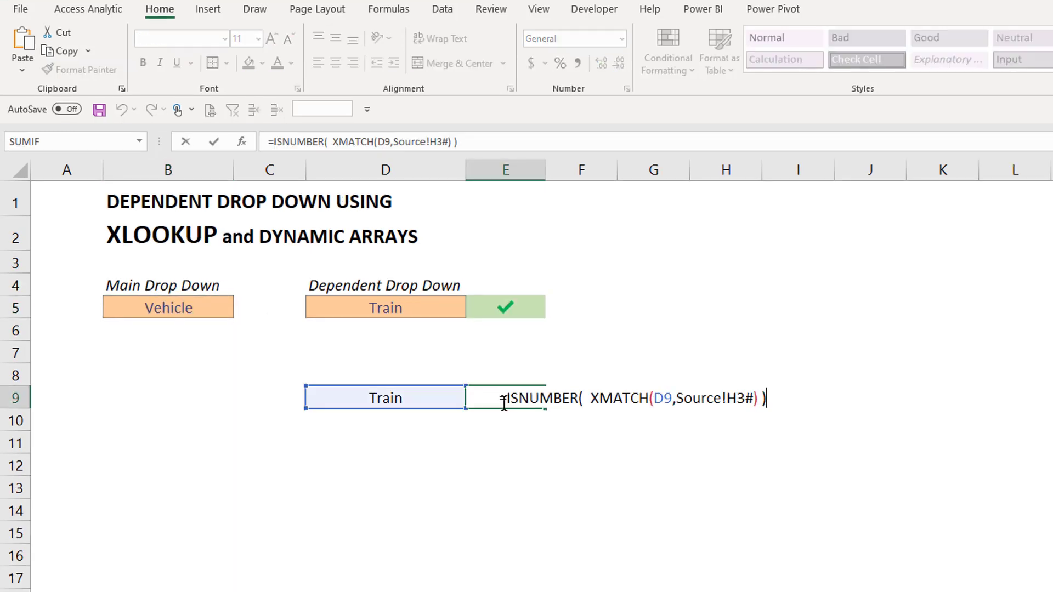
type("IF")
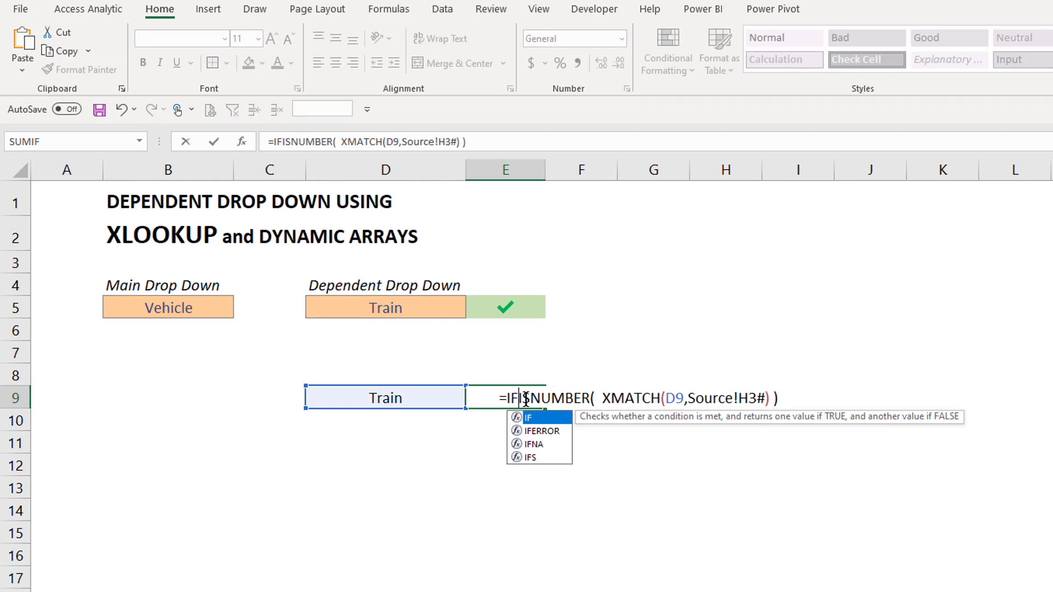
type("(")
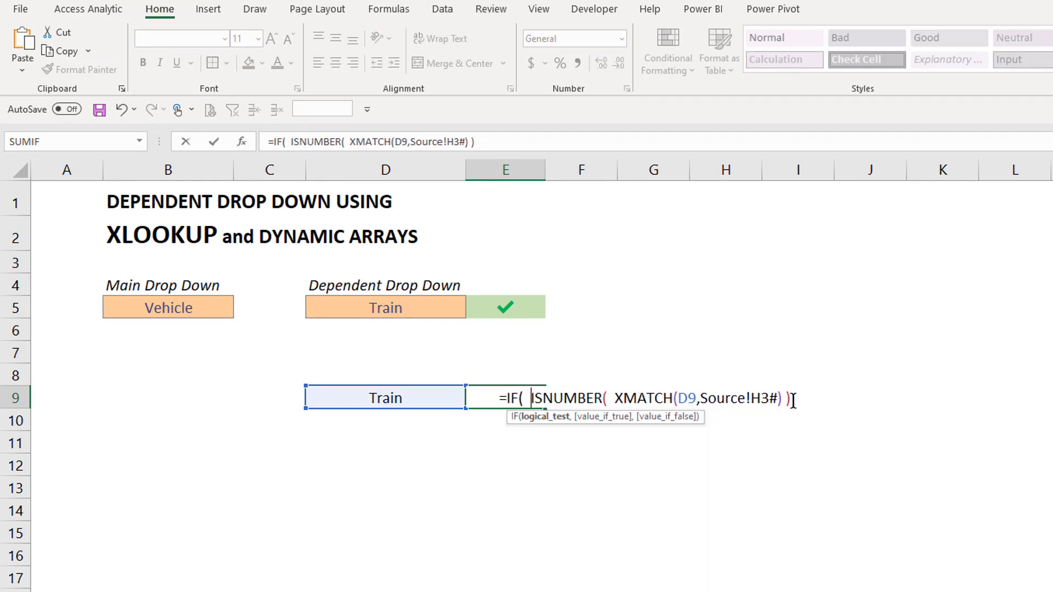
left_click(793, 399)
type(",")
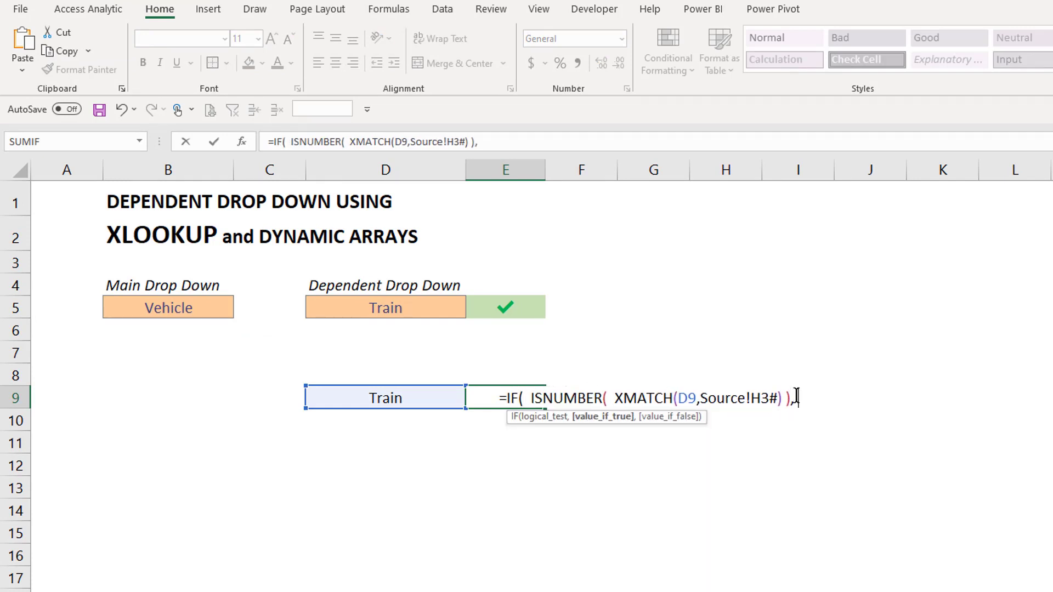
type(" \"OK\", \"M")
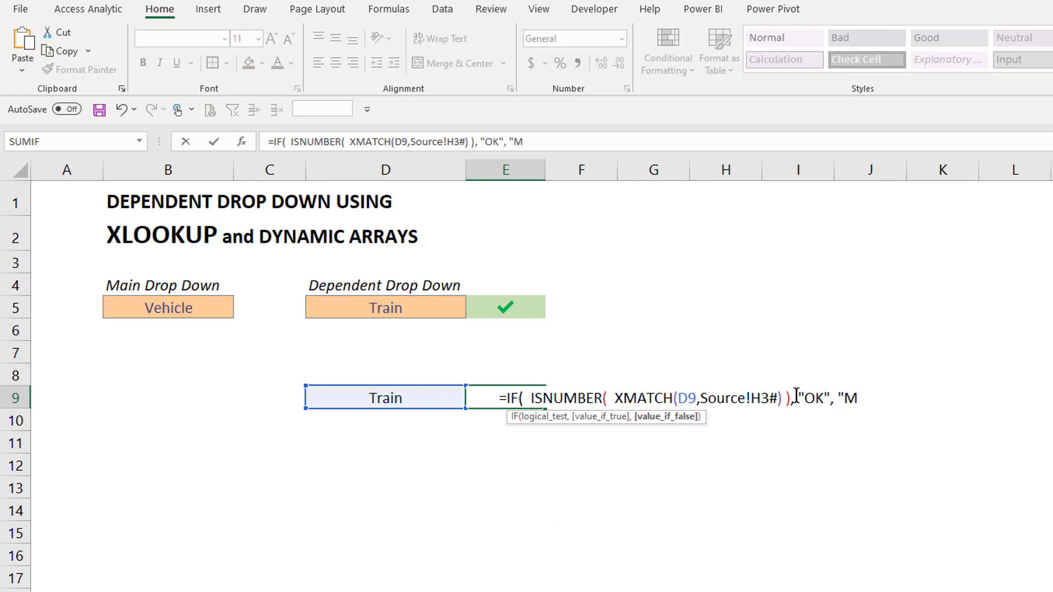
type("i")
key("BackSpace")
type("ust Chan")
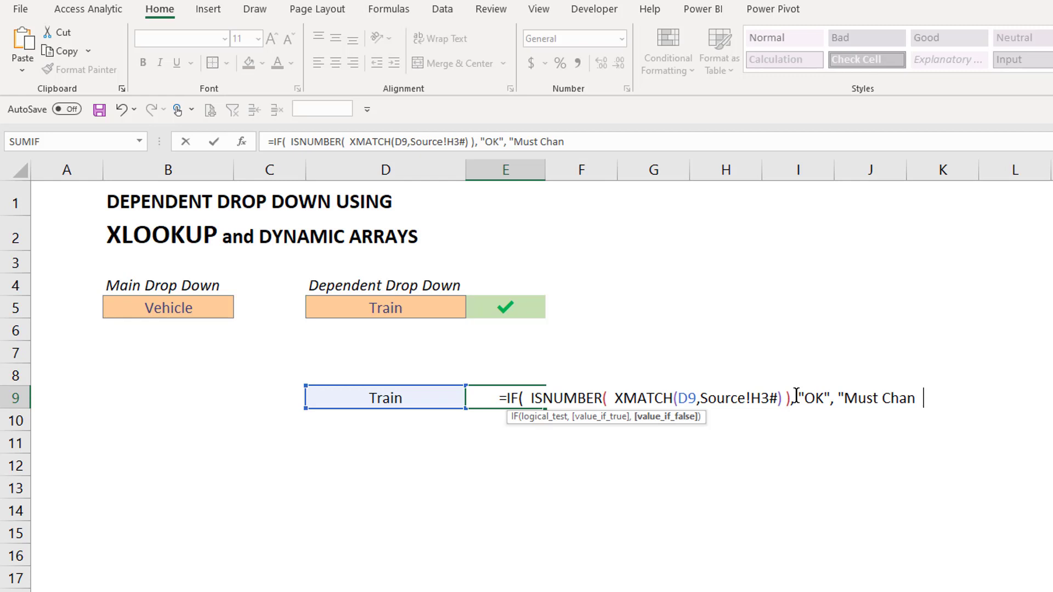
type("ge\")")
key("Return")
key("Up")
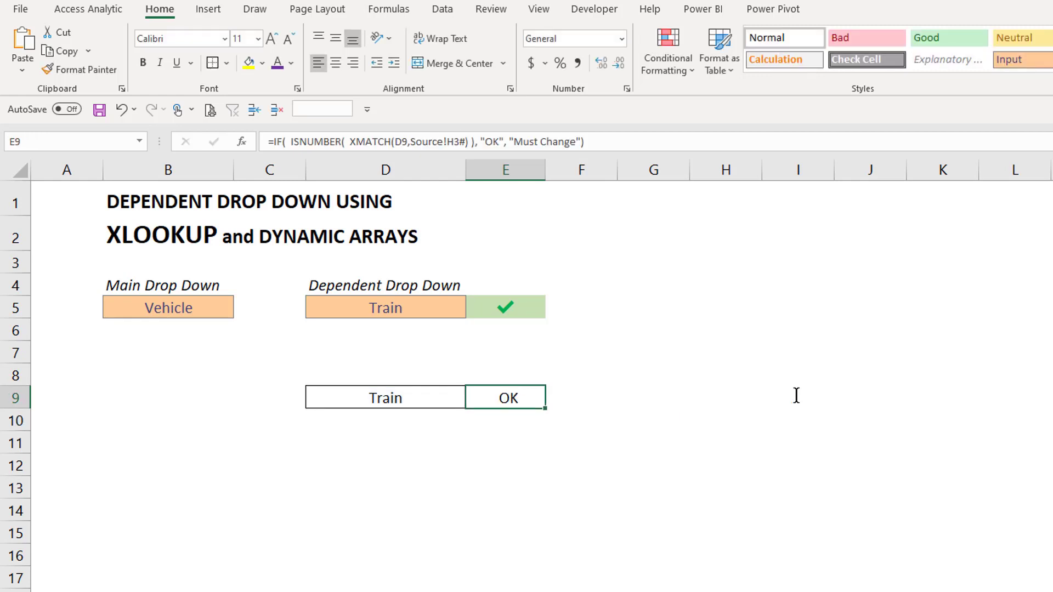
Cycle the main category in B5 through Colour, Fruit and Vehicle.
left_click(222, 308)
left_click(240, 311)
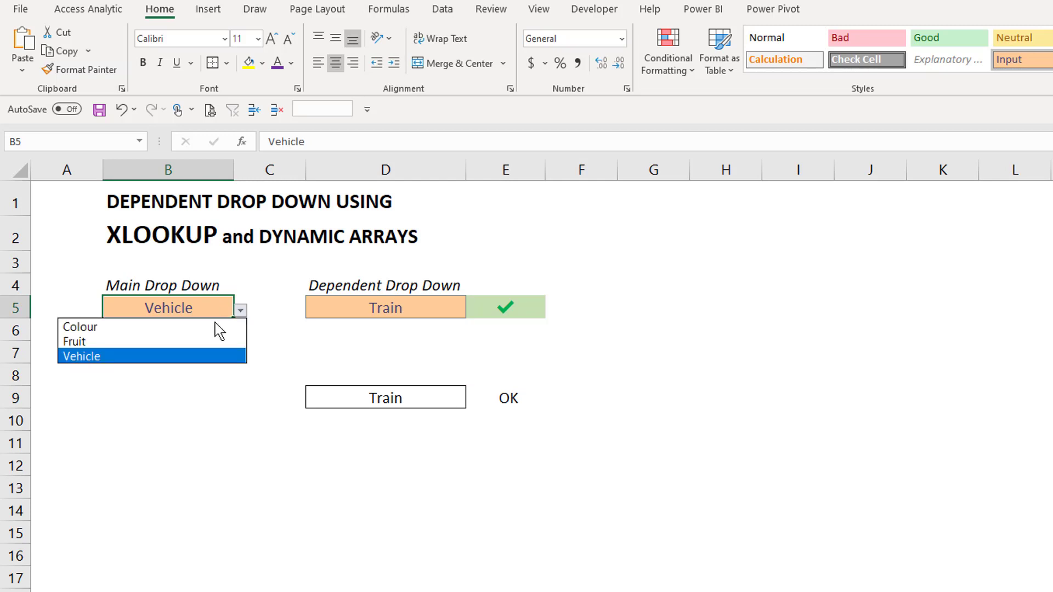
left_click(218, 328)
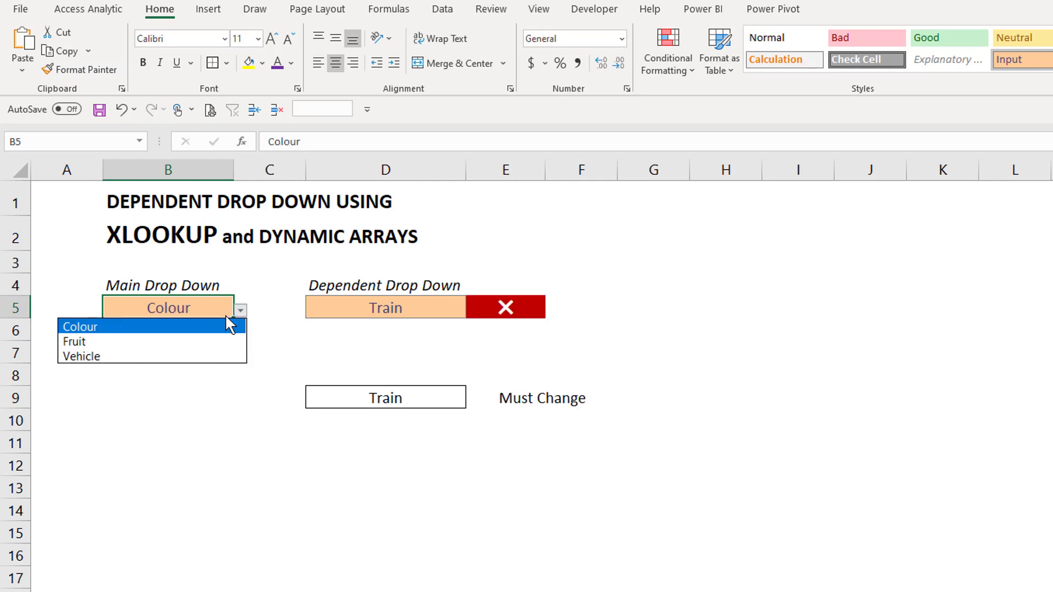
left_click(203, 341)
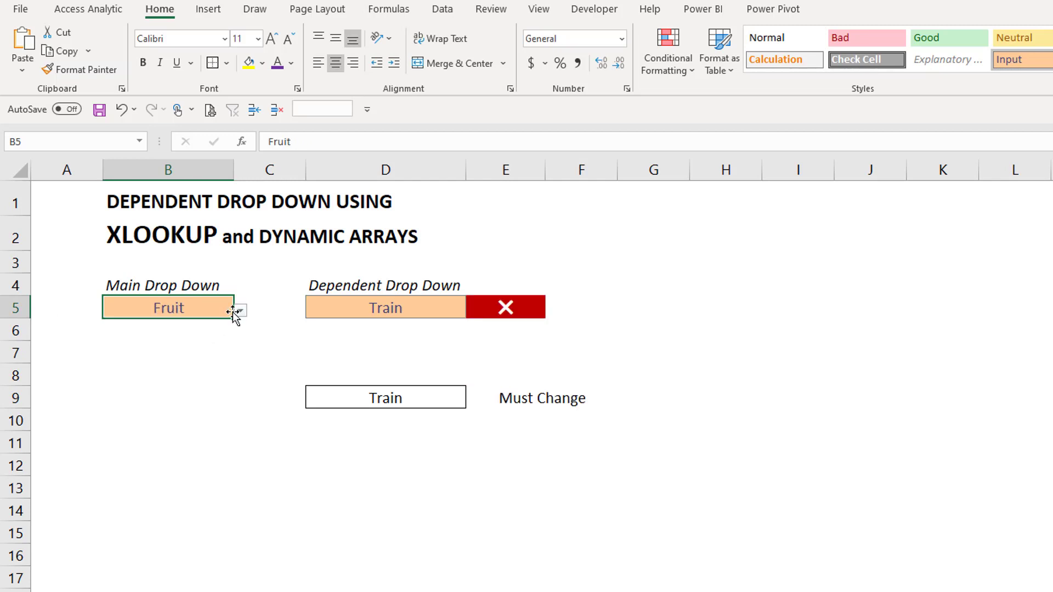
left_click(239, 310)
left_click(195, 356)
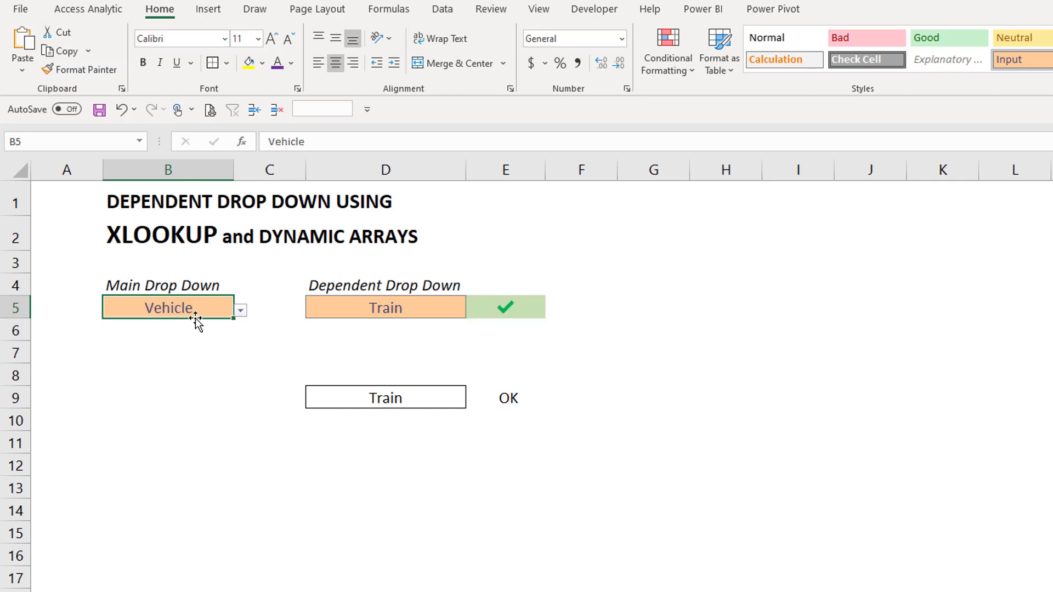
Set B5 back to Colour and pick Red in D9.
left_click(240, 310)
left_click(211, 324)
left_click(392, 392)
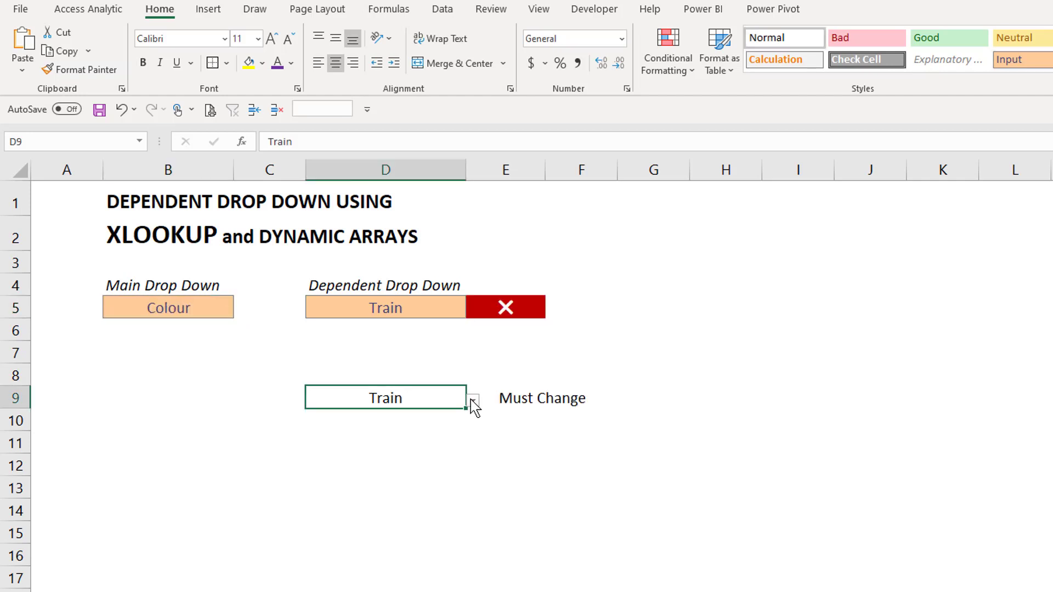
left_click(473, 401)
left_click(377, 420)
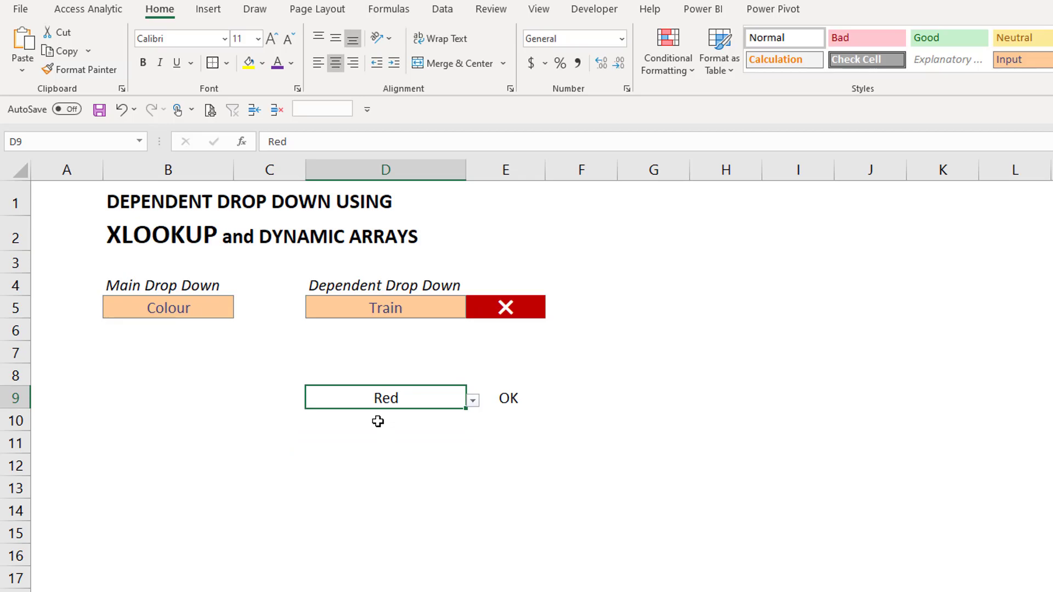